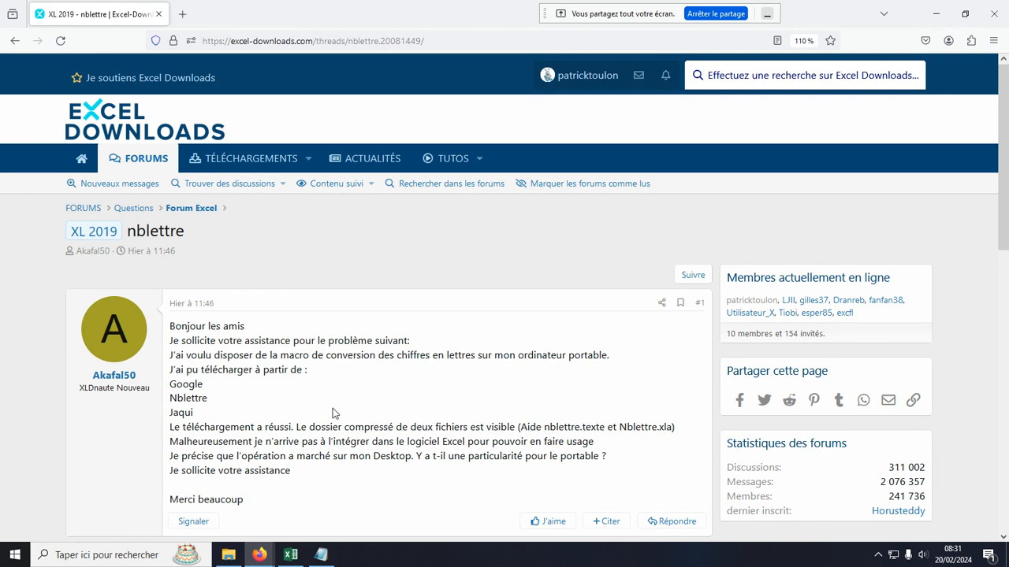
- Open the workbook "1 2021 Nblettres france suisse belgique CFA CFP.xlsm" from the folder Nouveau dossier (2)
left_click(290, 555)
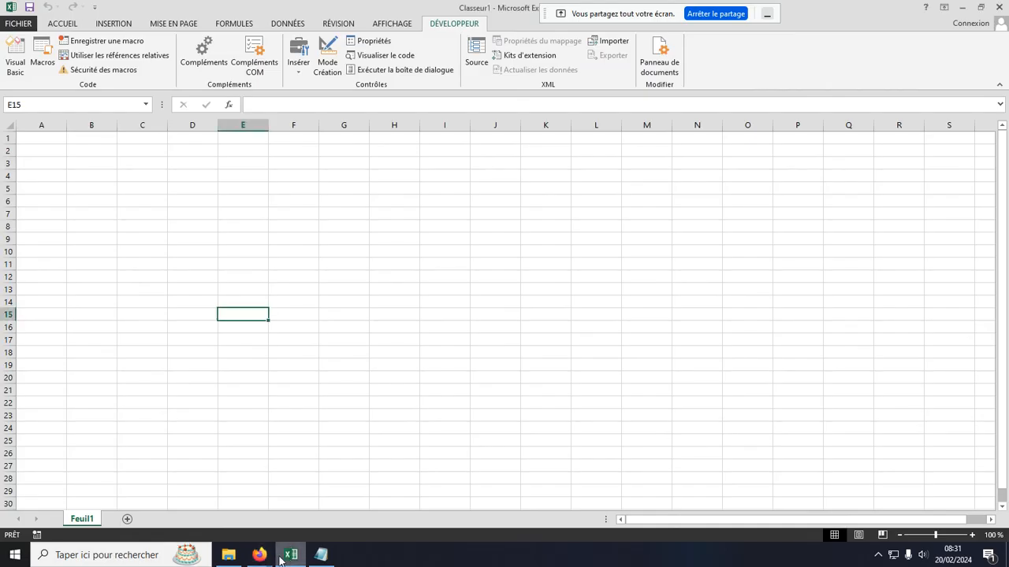
left_click(228, 555)
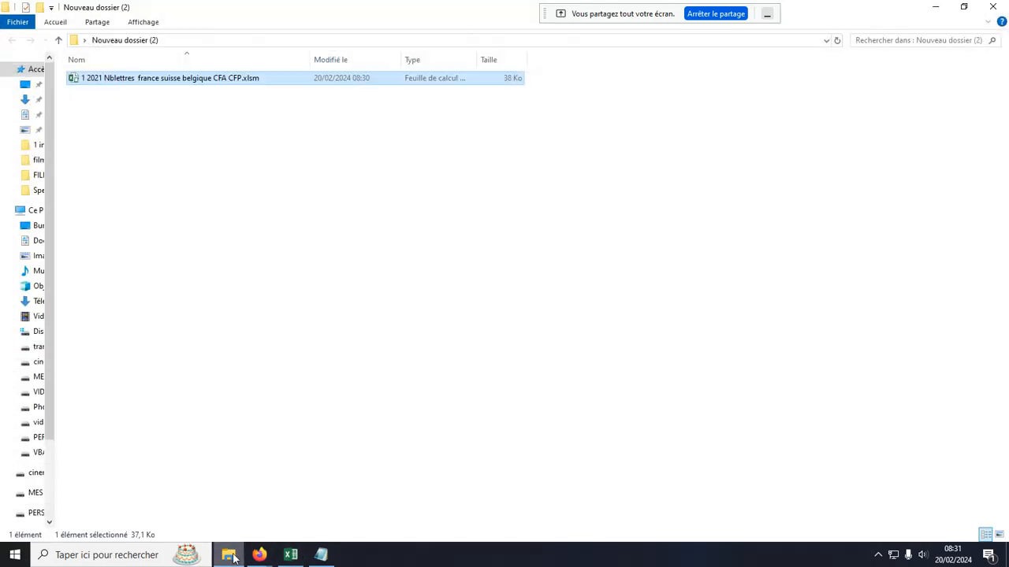
left_click(169, 79)
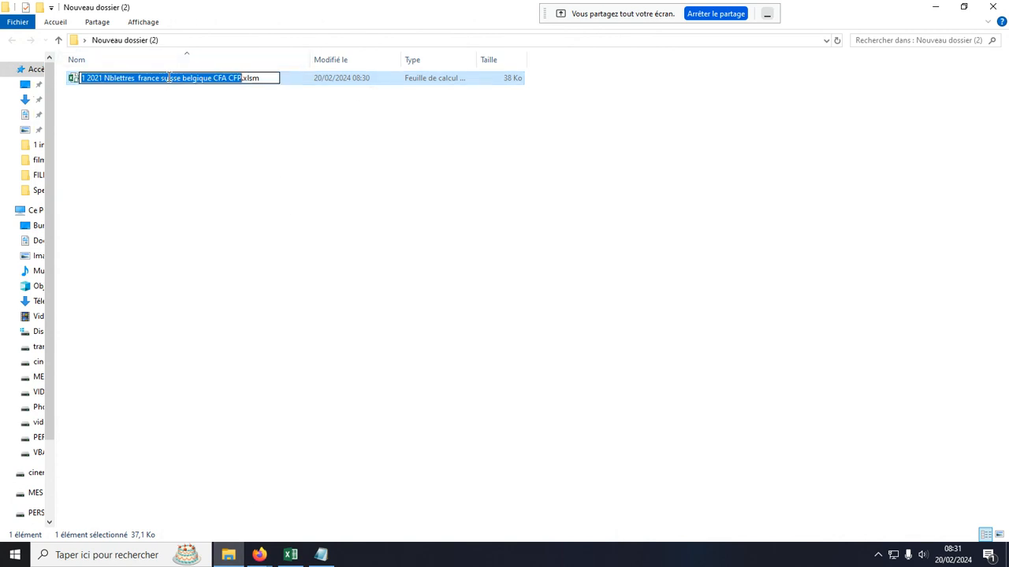
left_click(169, 108)
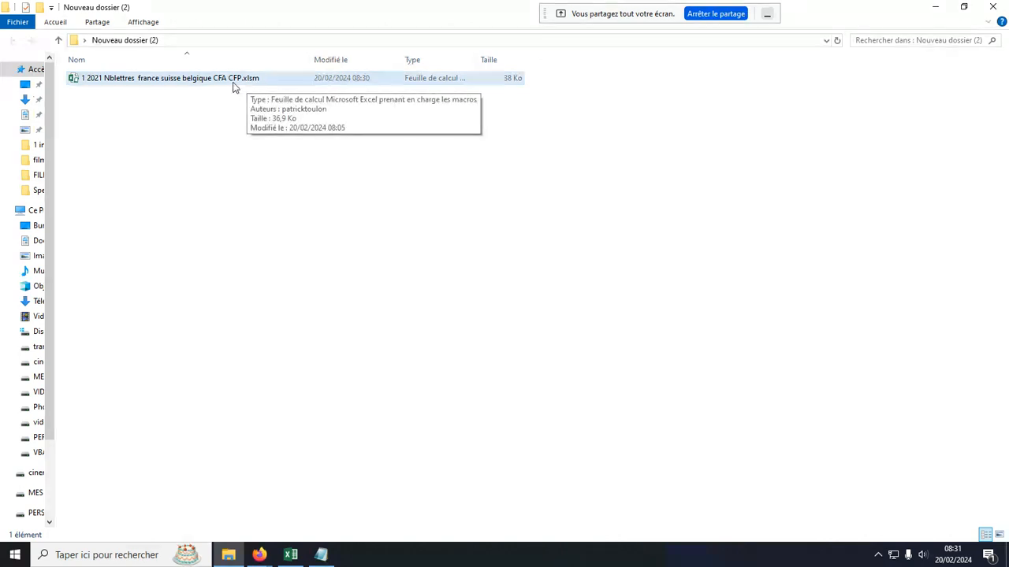
double_click(203, 84)
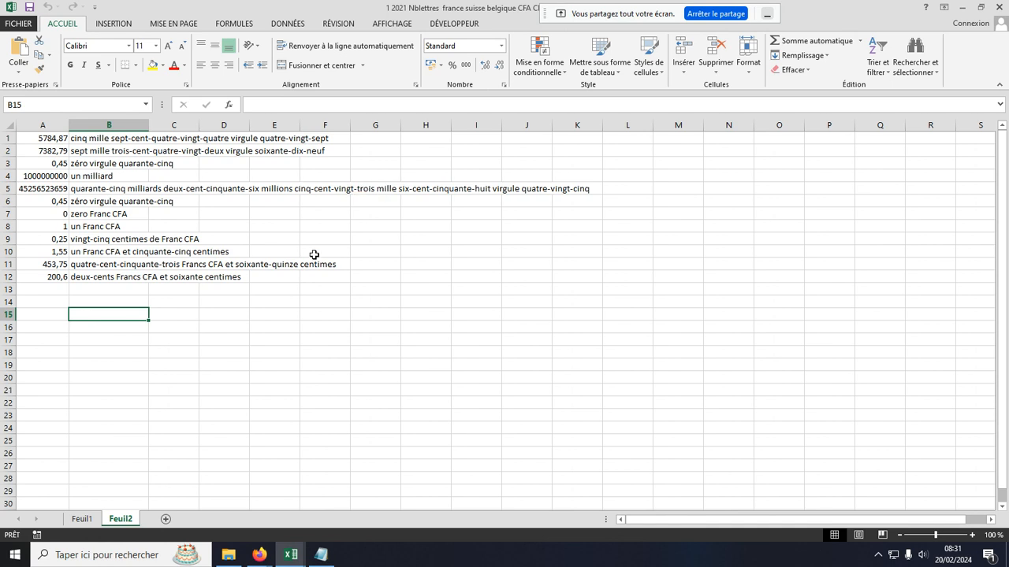
- Inspect the number-to-words formula in cell B20 of sheet Feuil1
left_click(93, 521)
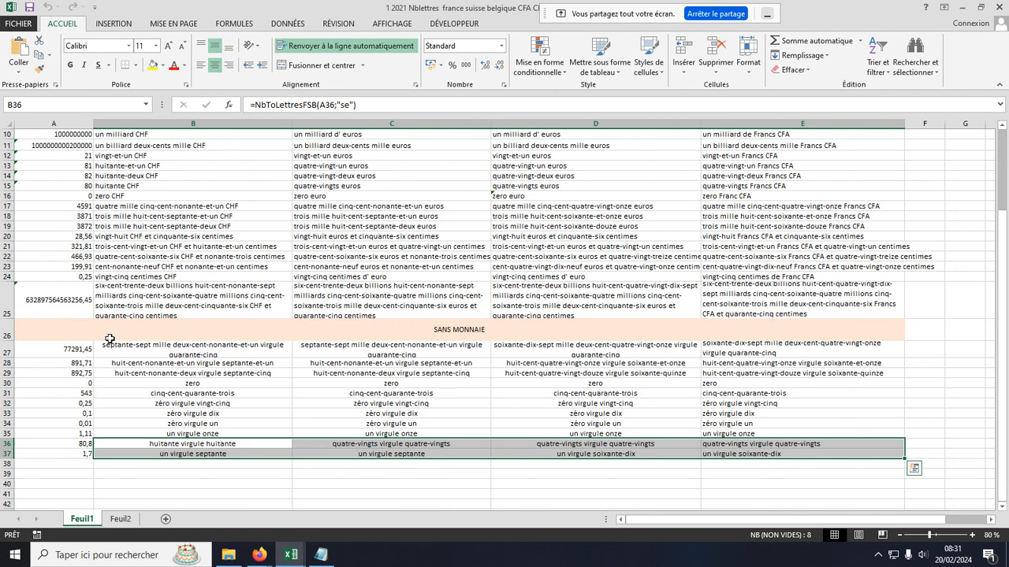
double_click(171, 236)
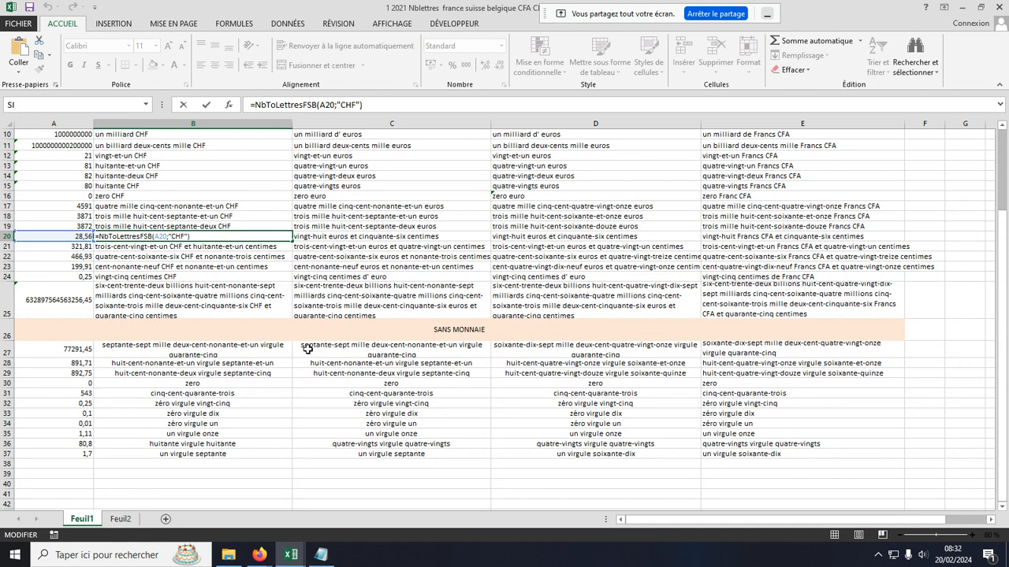
left_click(220, 478)
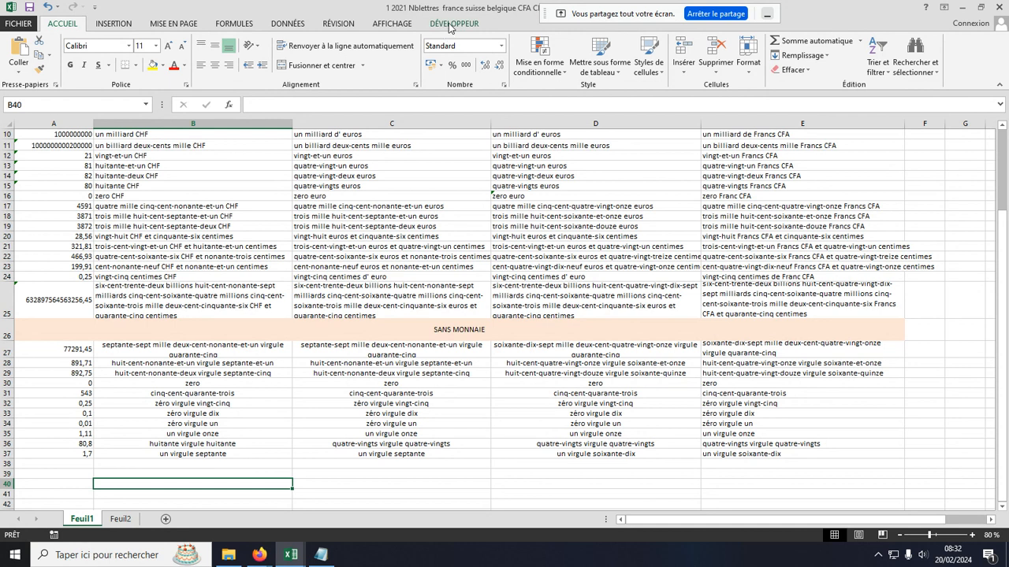
- Save a copy of the workbook as an Excel add-in (*.xlam) in the AddIns folder and close the workbook without saving changes
left_click(22, 24)
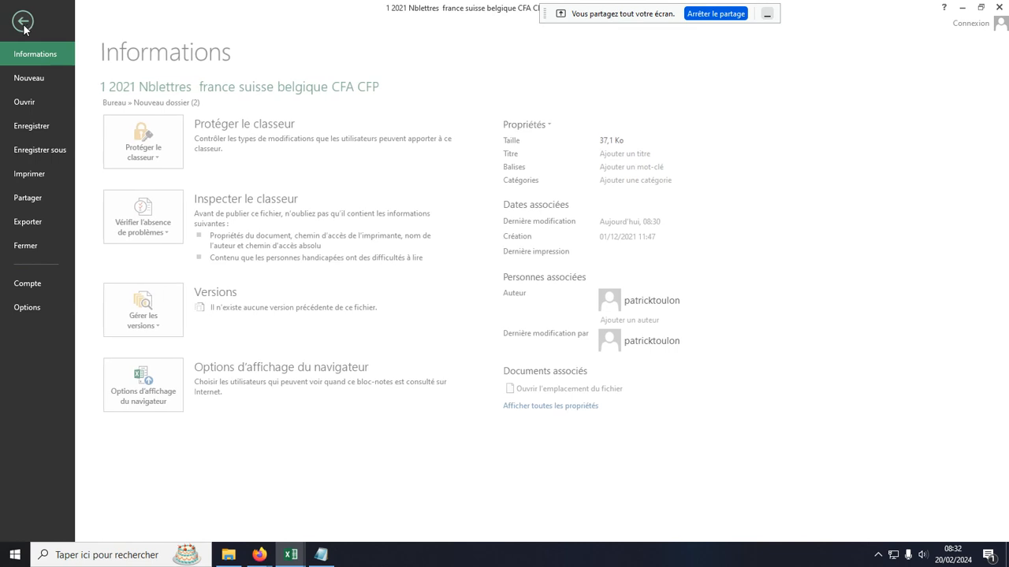
left_click(33, 150)
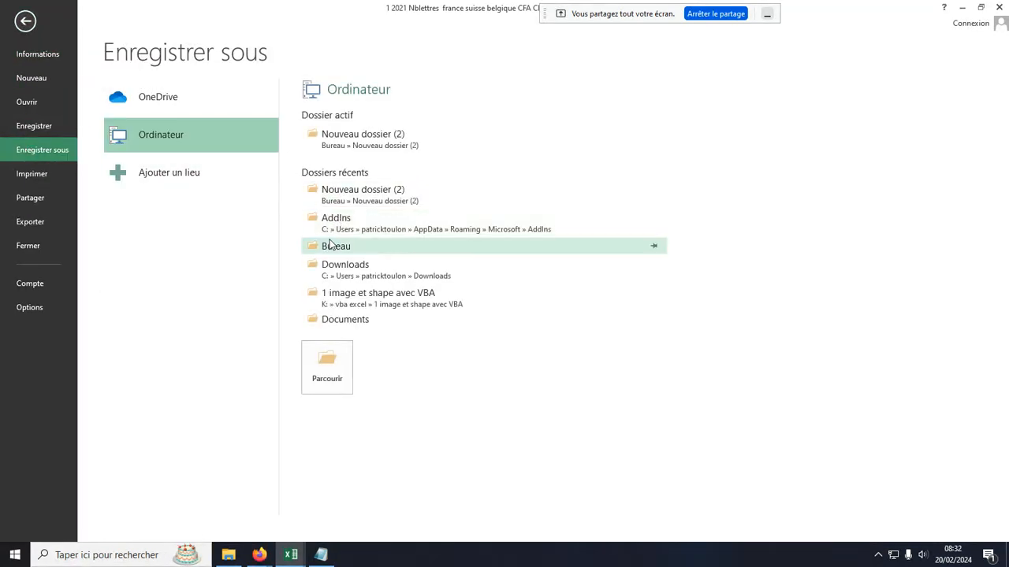
left_click(371, 243)
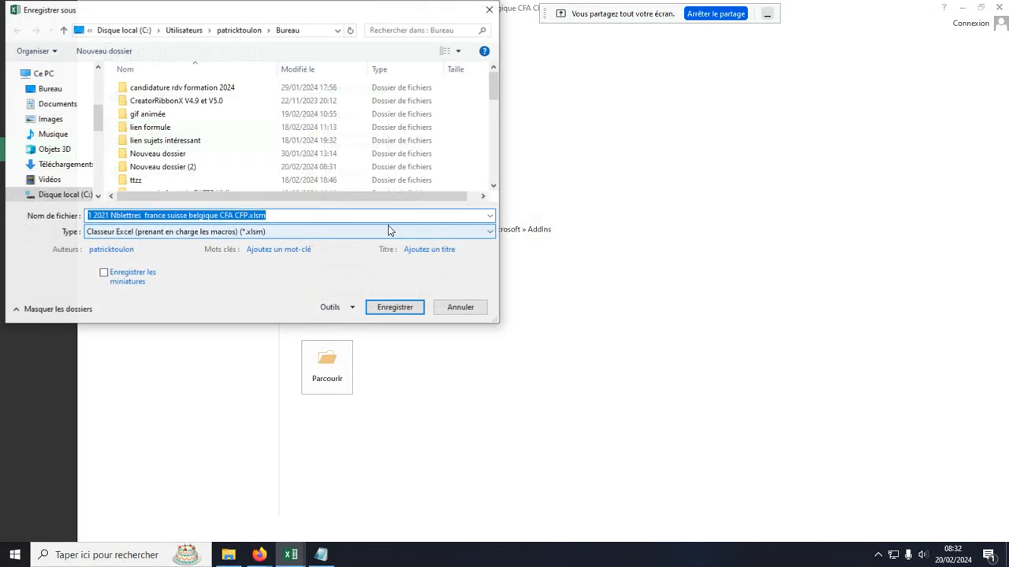
left_click(230, 233)
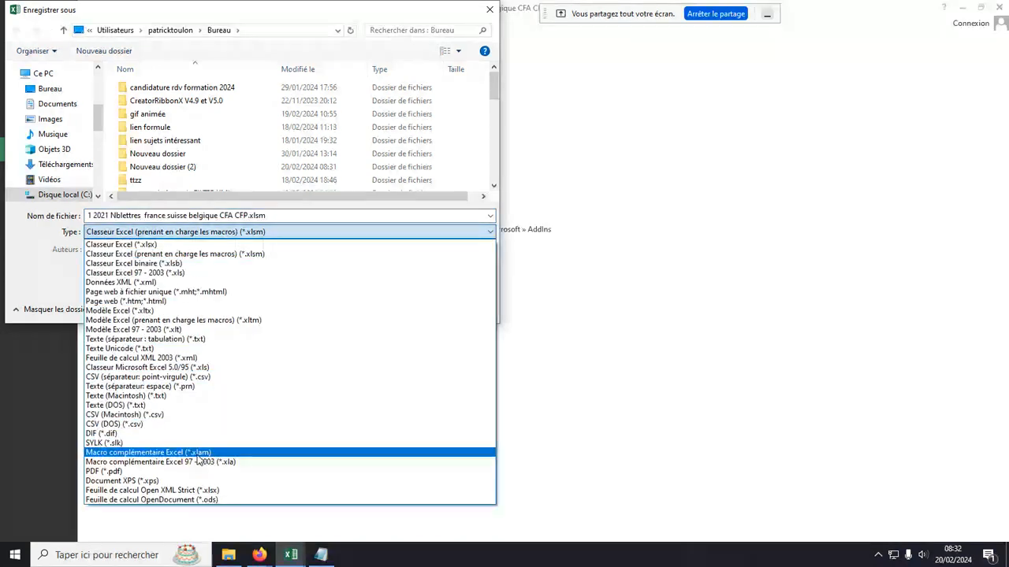
left_click(184, 455)
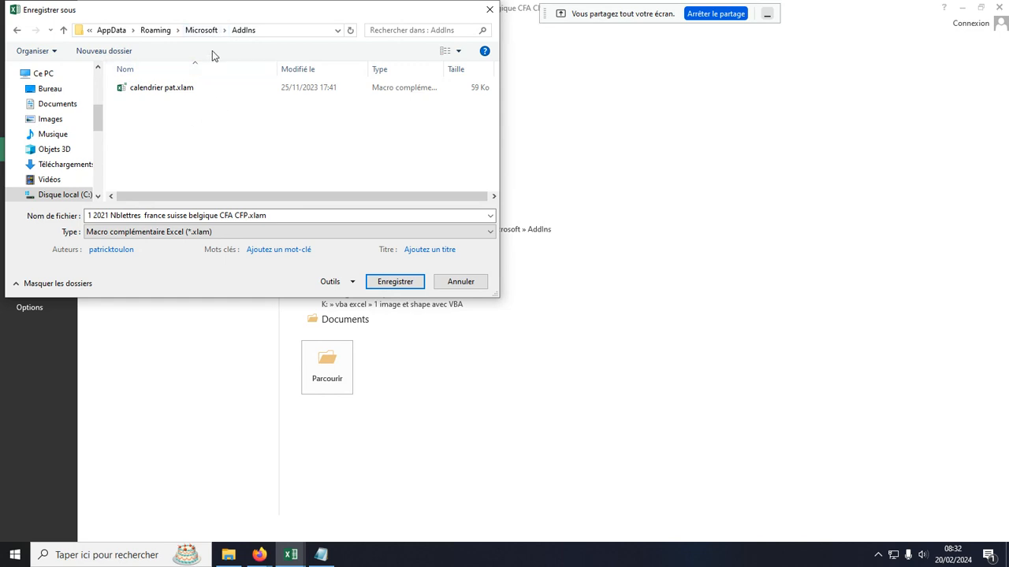
left_click(387, 282)
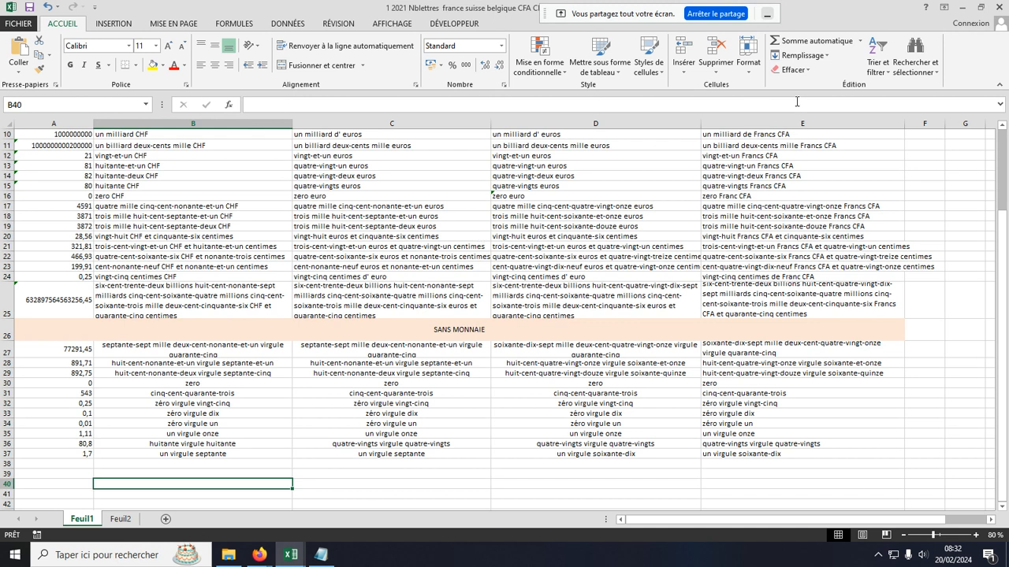
left_click(998, 9)
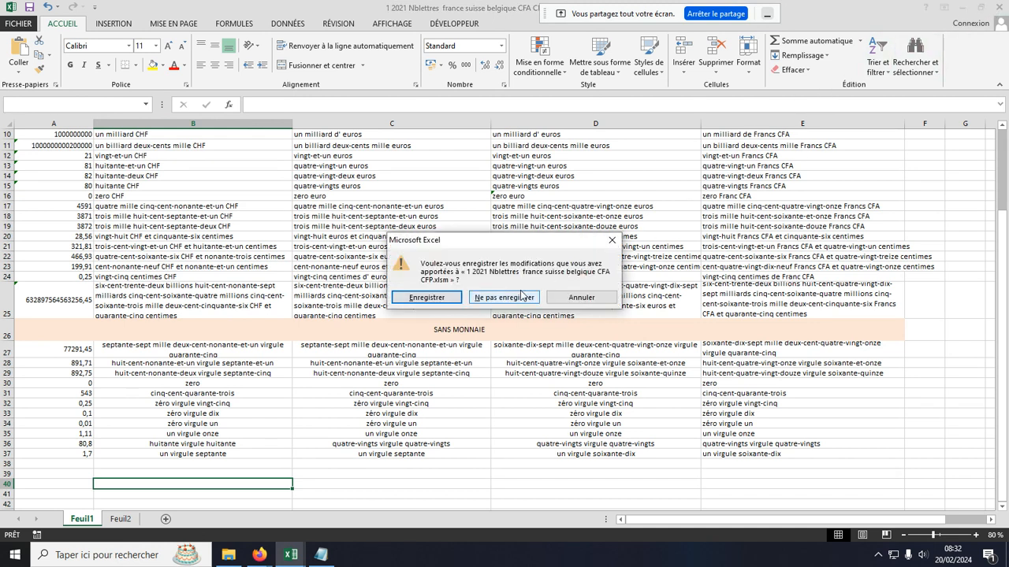
left_click(521, 296)
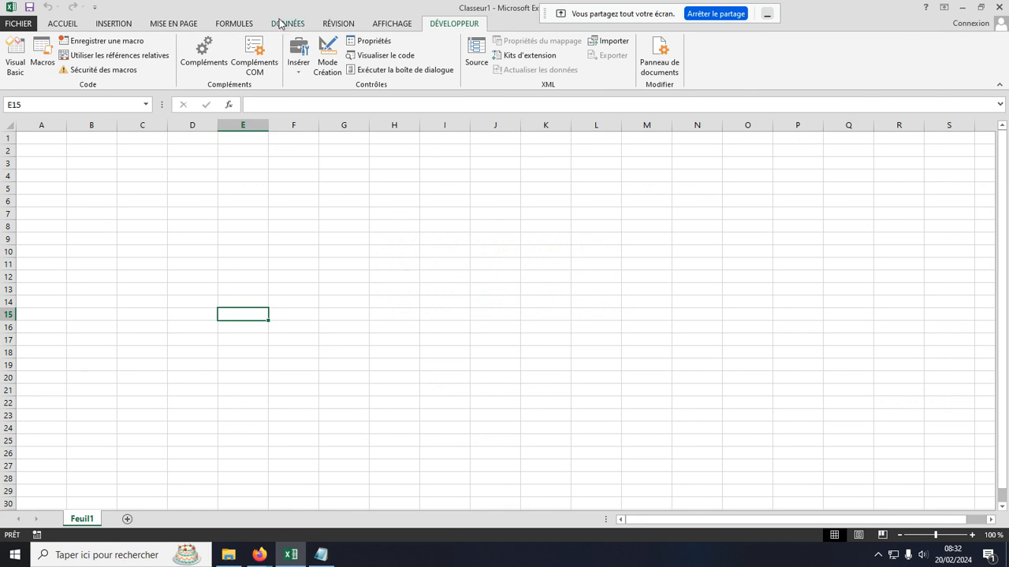
- Check which projects are loaded in the VBA editor with the blank workbook Classeur1 open
left_click_drag(281, 8, 320, 34)
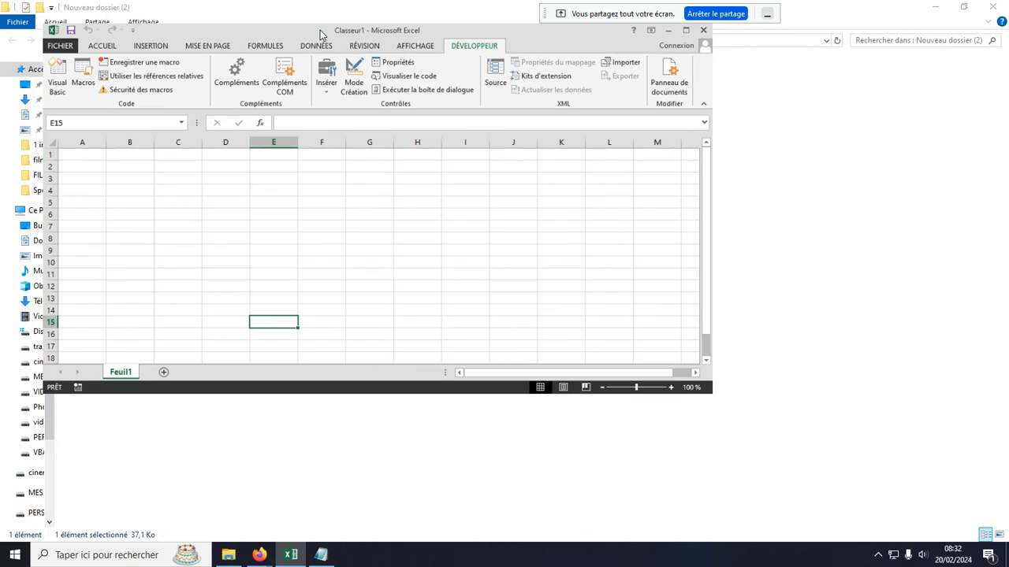
double_click(320, 34)
left_click(15, 62)
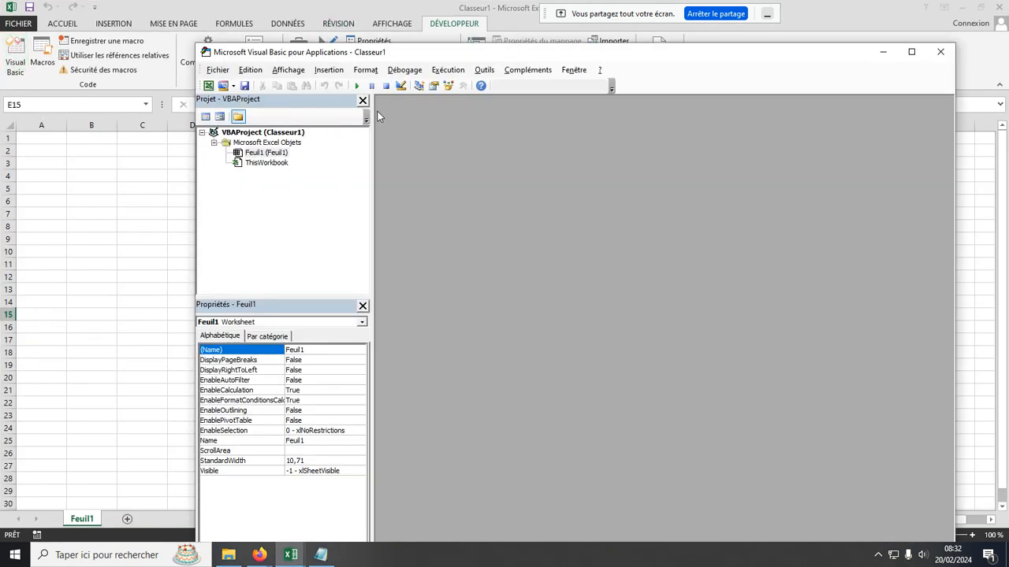
left_click(940, 51)
- Install the saved "1 2021 Nblettres france suisse belgique CFA CFP" add-in from the AddIns folder through the Excel options
left_click(19, 24)
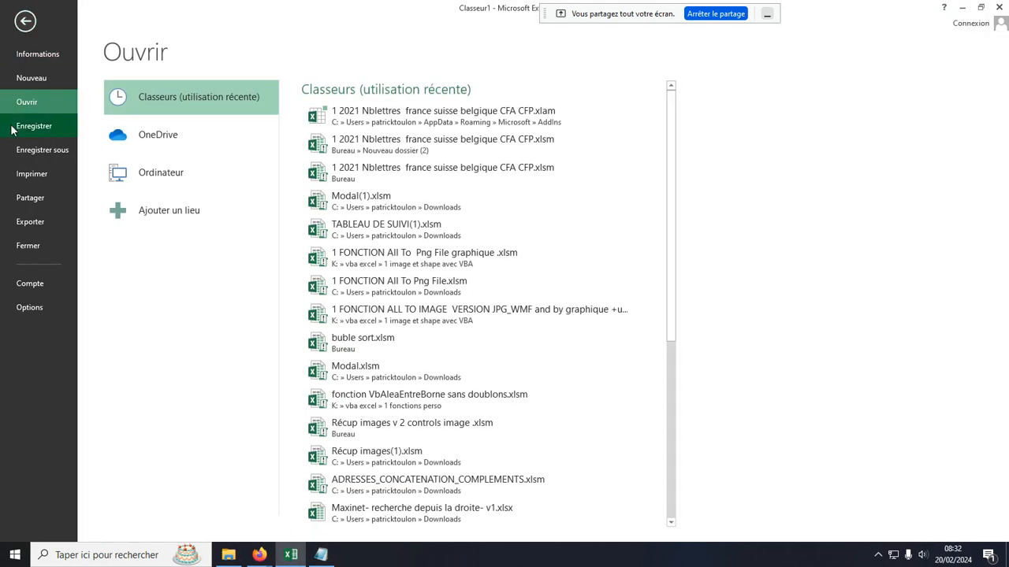
left_click(30, 306)
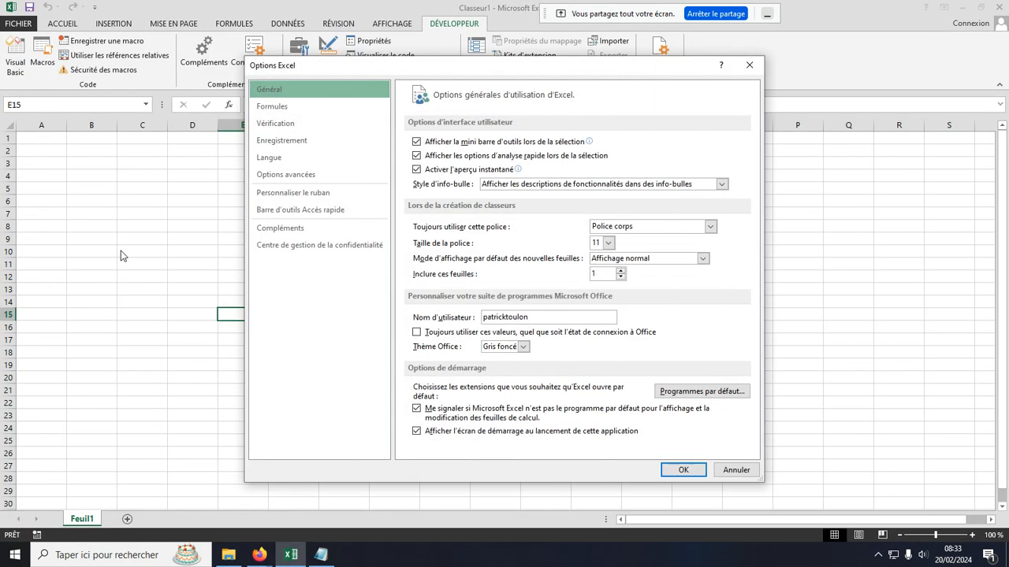
left_click(280, 227)
left_click(555, 443)
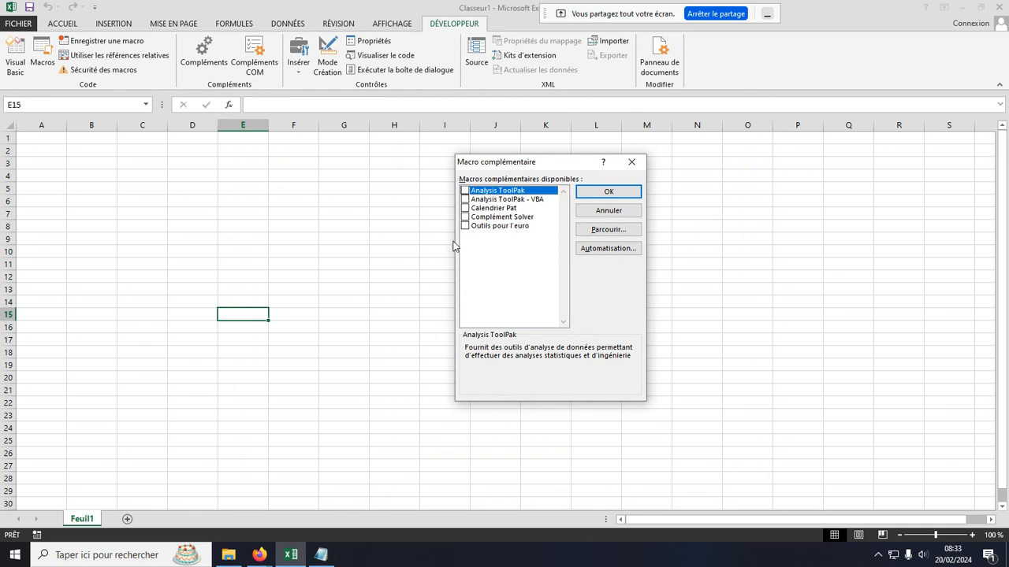
left_click(584, 230)
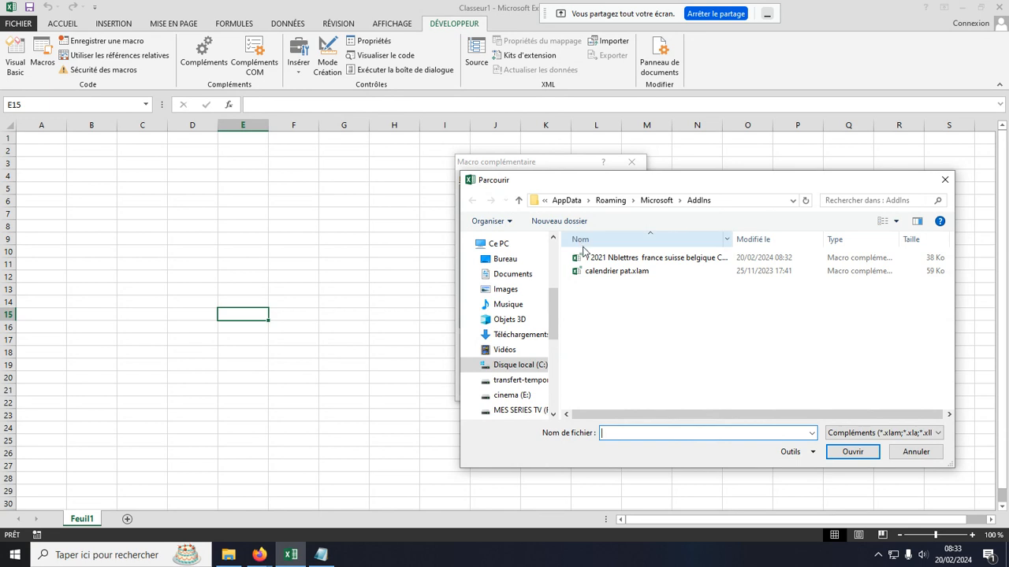
double_click(615, 258)
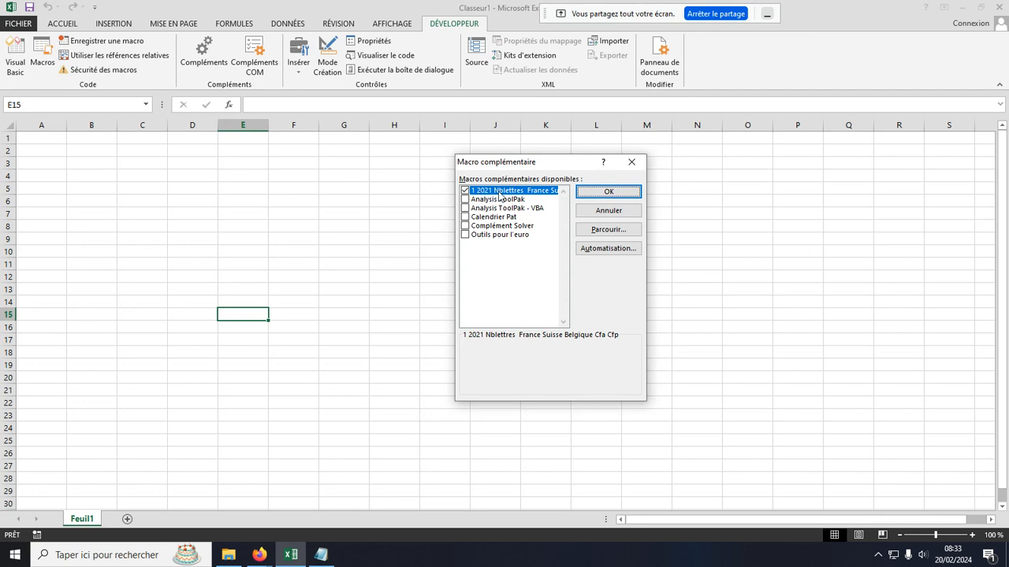
left_click(607, 192)
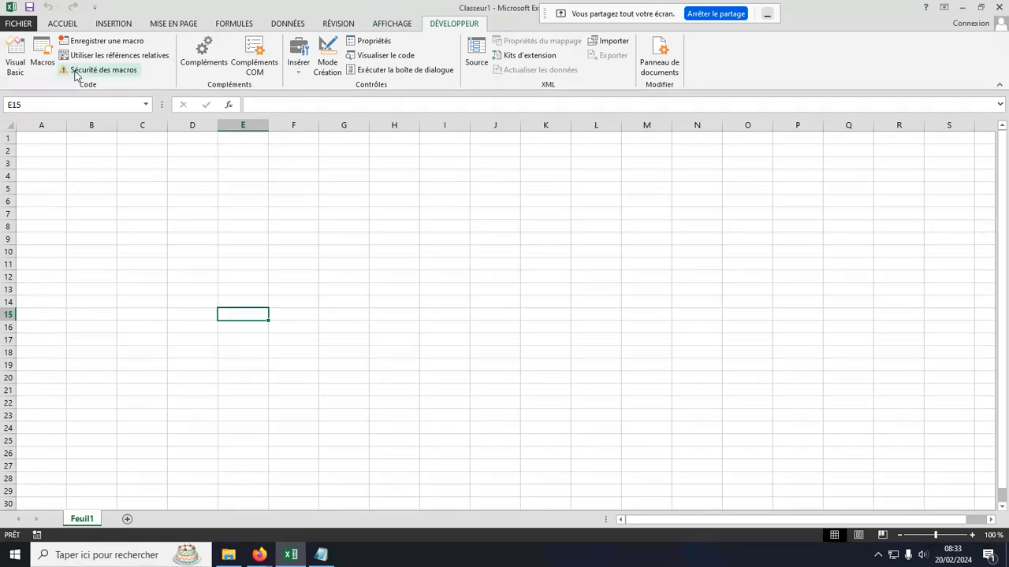
- Open the VBA editor and display the code module of Feuil1 in the Classeur1 project
left_click(15, 56)
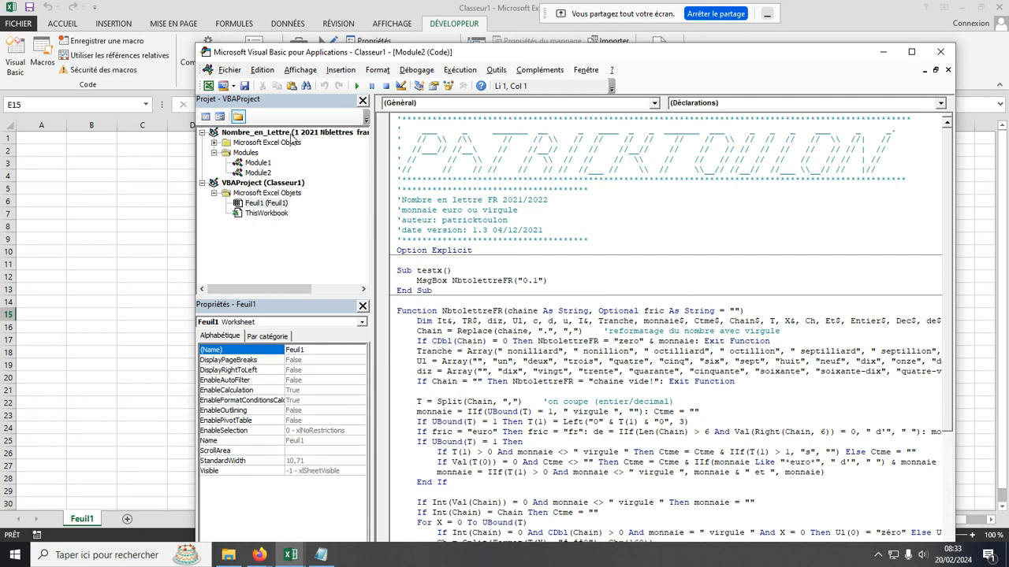
left_click(270, 185)
double_click(271, 186)
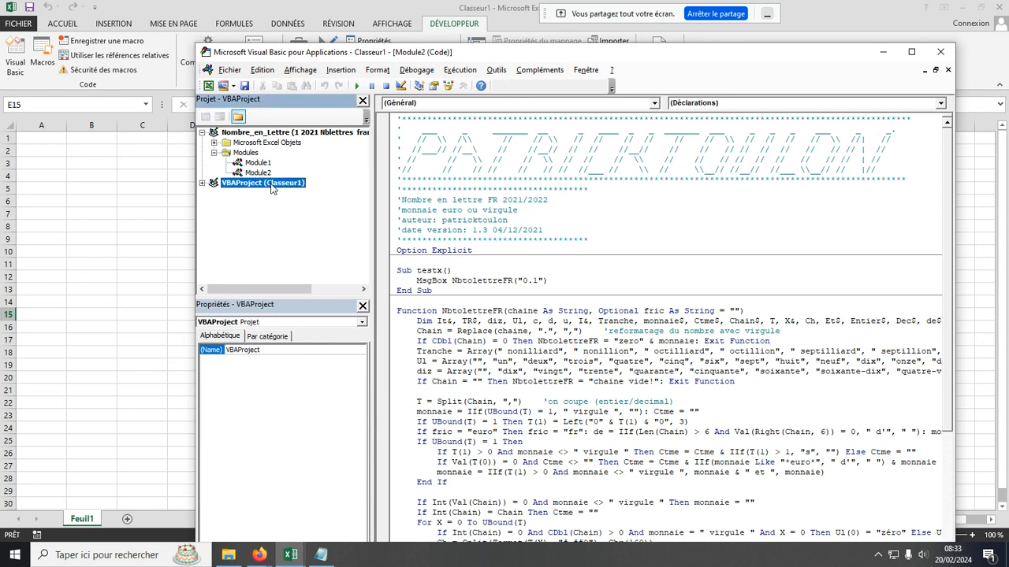
double_click(270, 185)
left_click(268, 203)
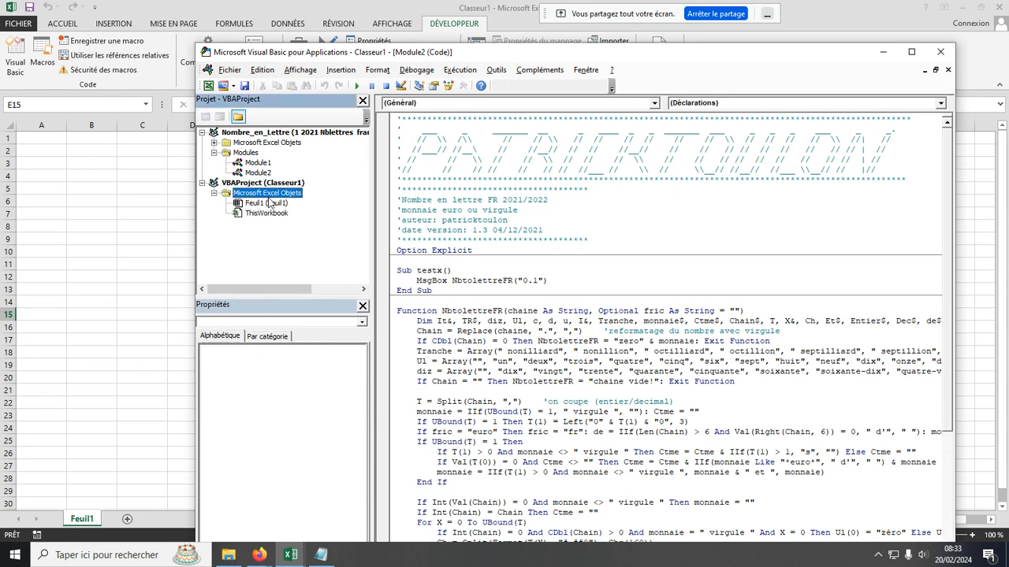
double_click(268, 203)
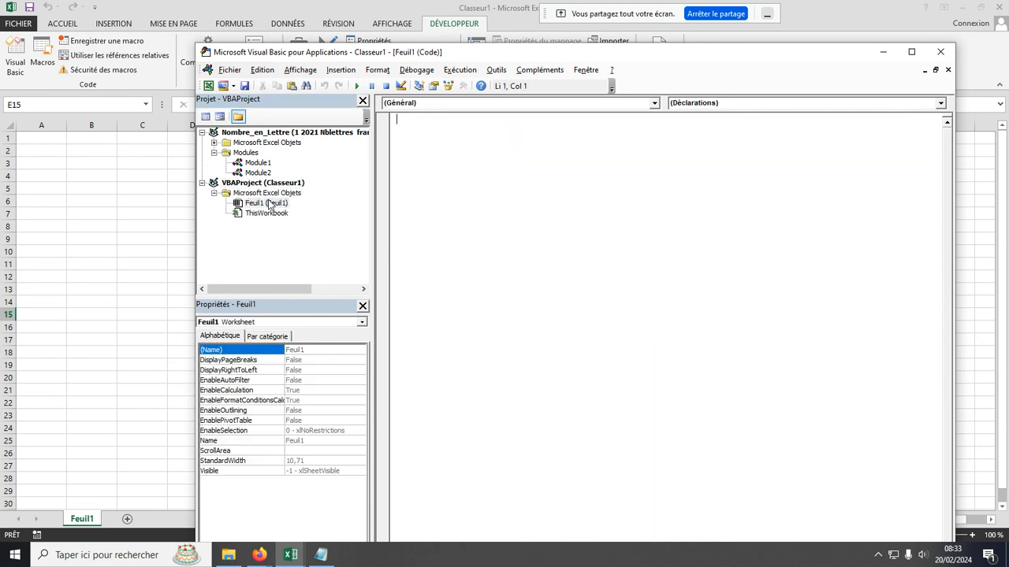
- Add the Nombre_en_Lettre reference to the Classeur1 project, check its References folder and close the VBA editor
left_click(496, 71)
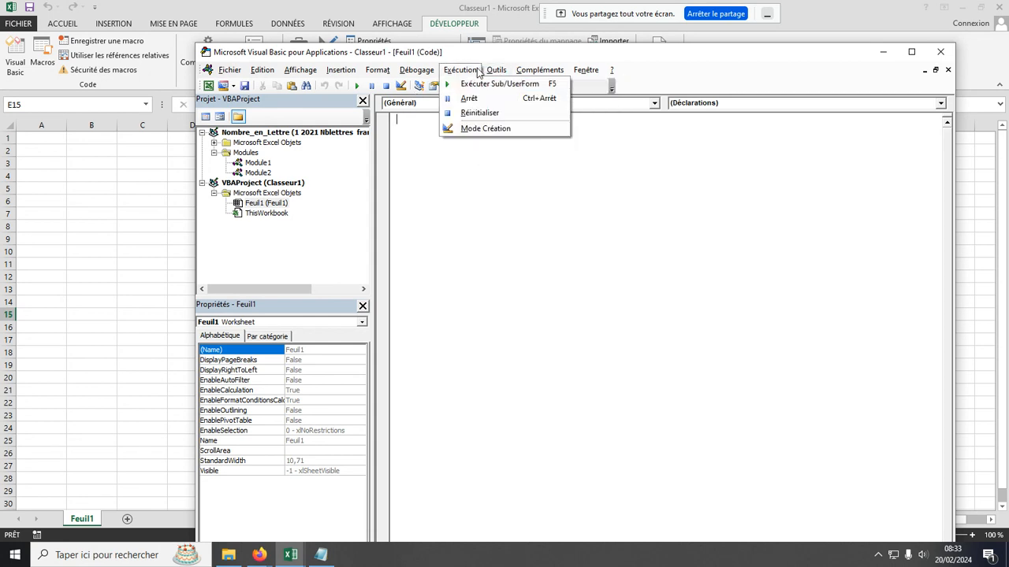
left_click(508, 84)
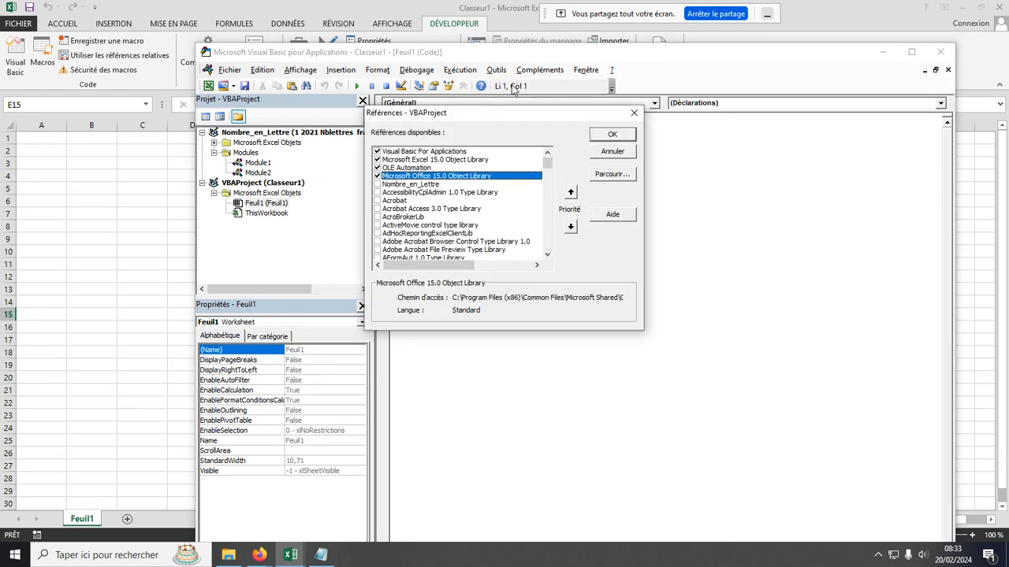
left_click(378, 185)
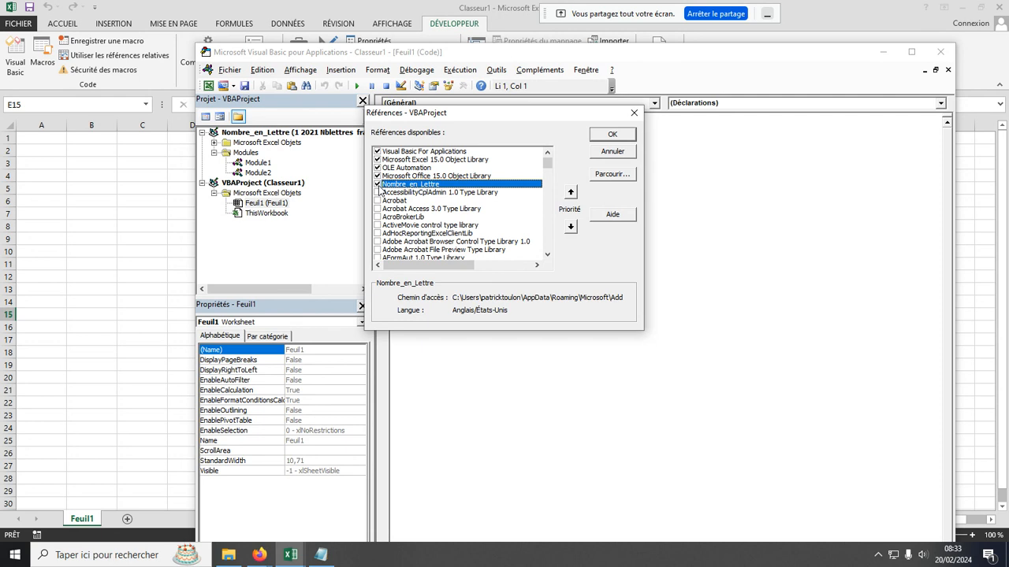
left_click(602, 137)
double_click(250, 225)
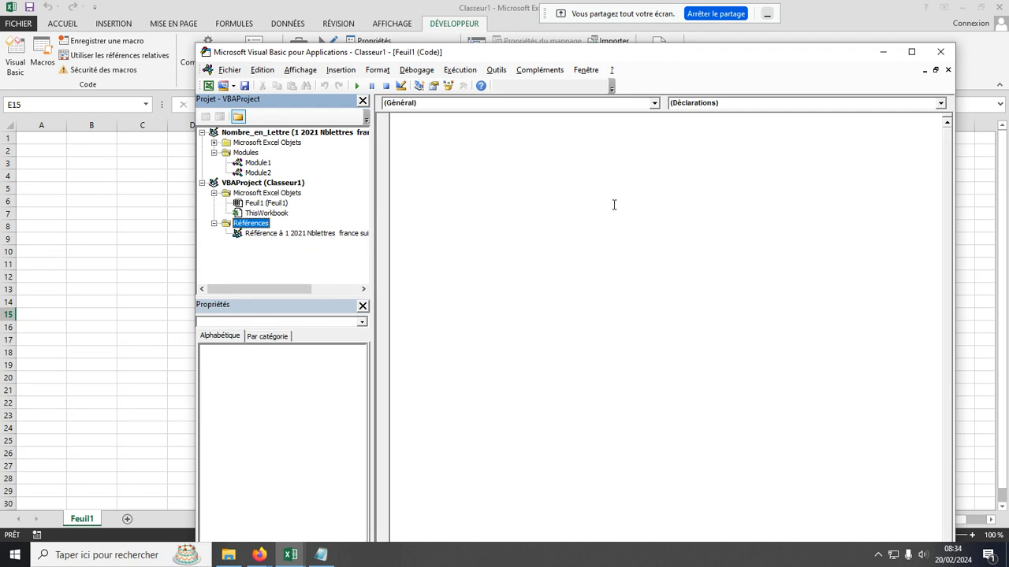
left_click(940, 53)
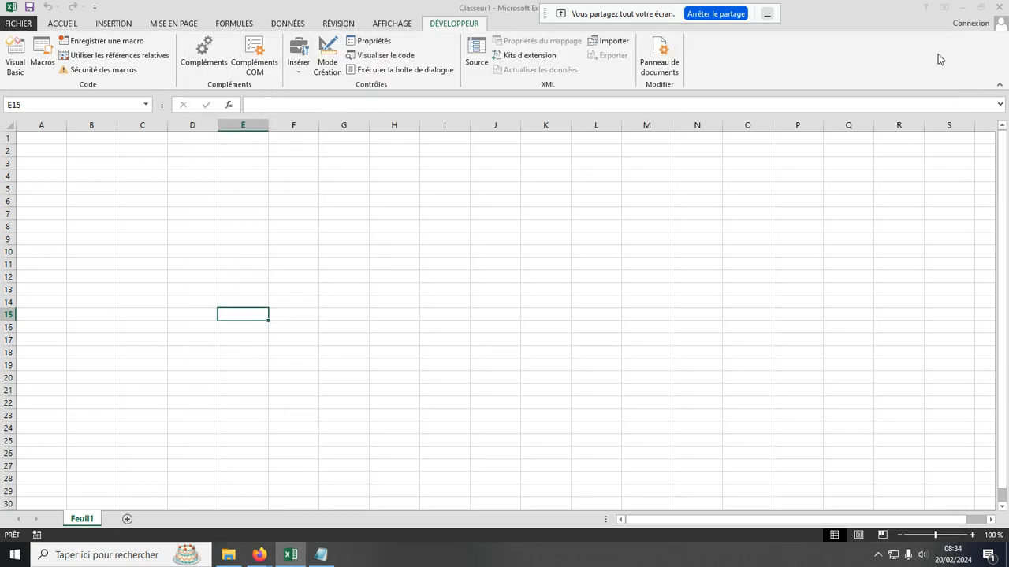
- Enter 236542,45 in cell B3 and convert it to words in C3 with =NbToLettresFSB(B3;"euro")
left_click(79, 162)
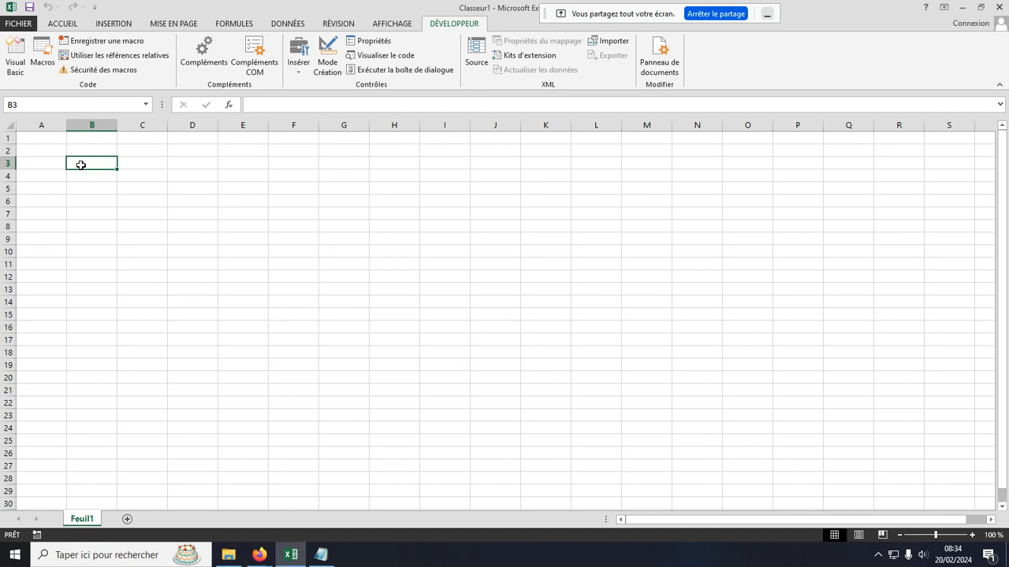
type("236542,45")
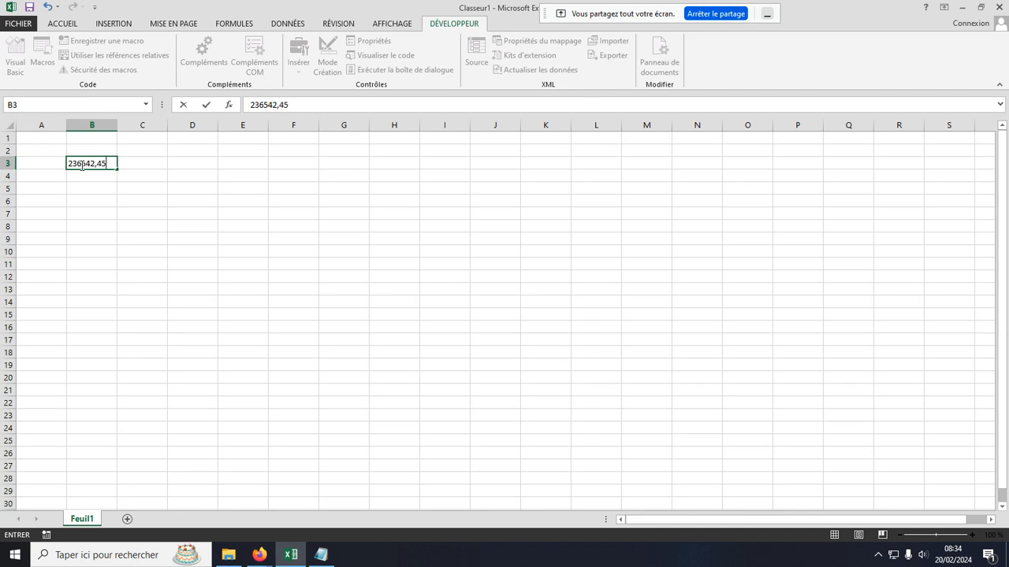
left_click(146, 162)
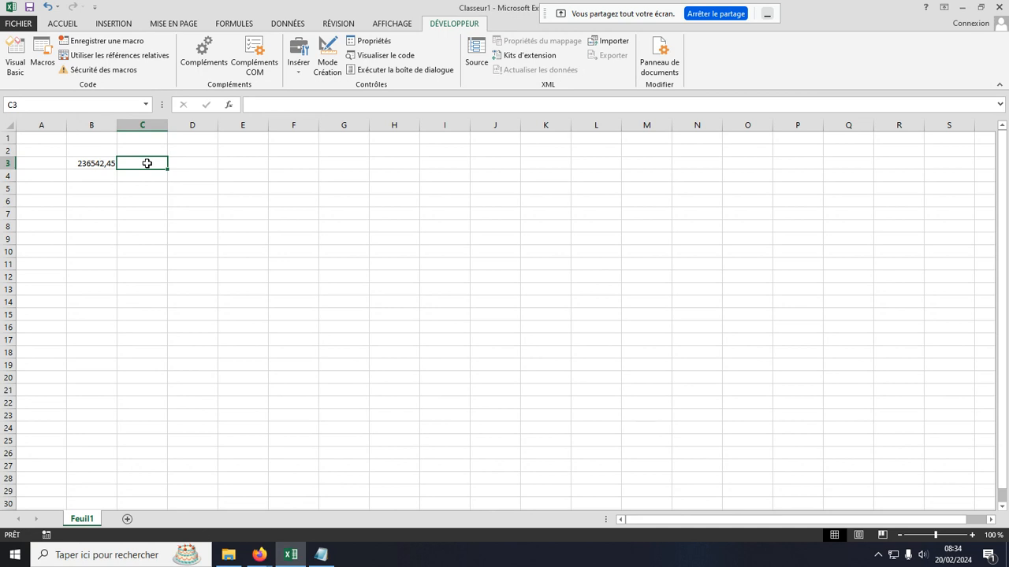
type("=")
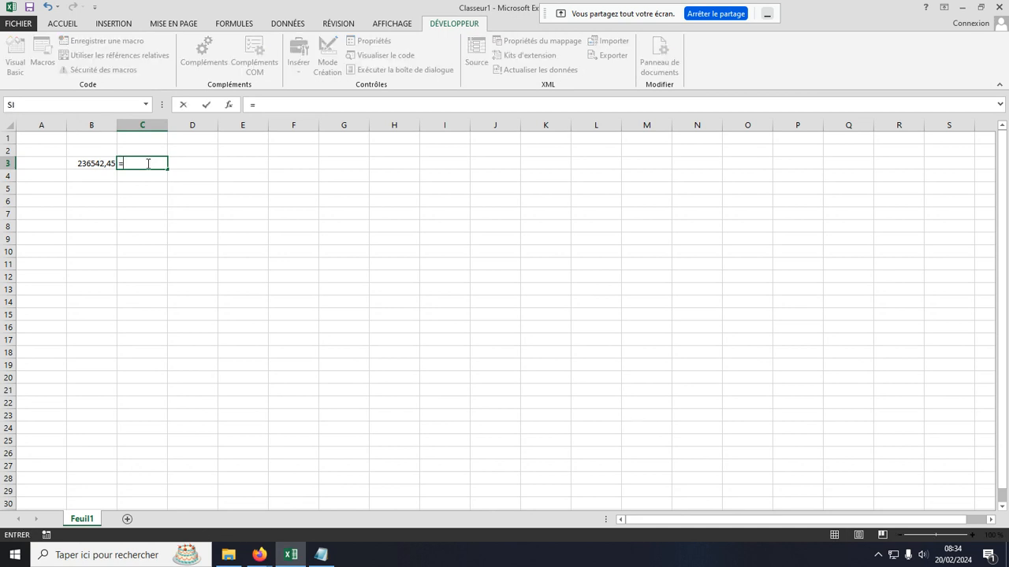
type("nb")
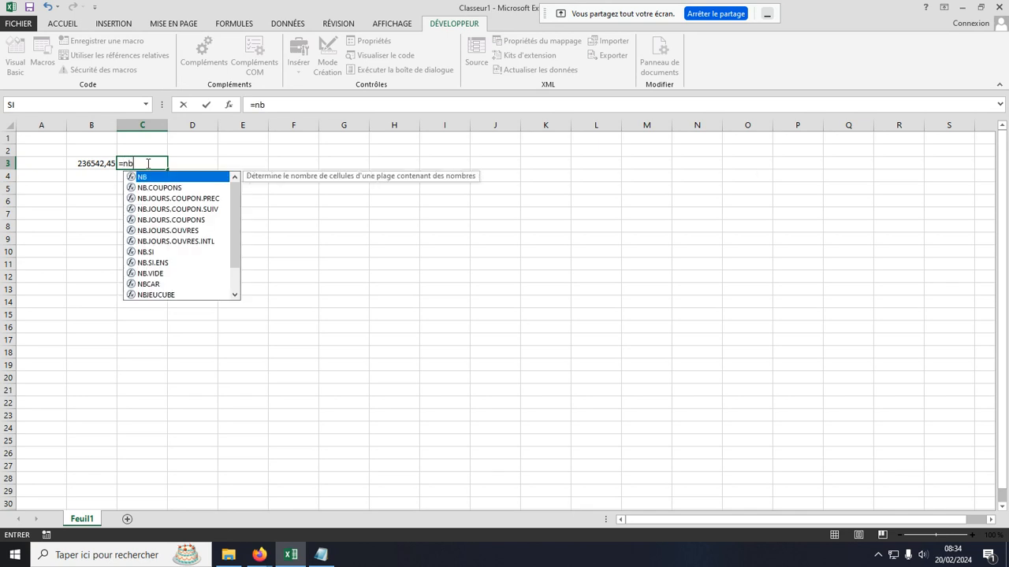
type("t")
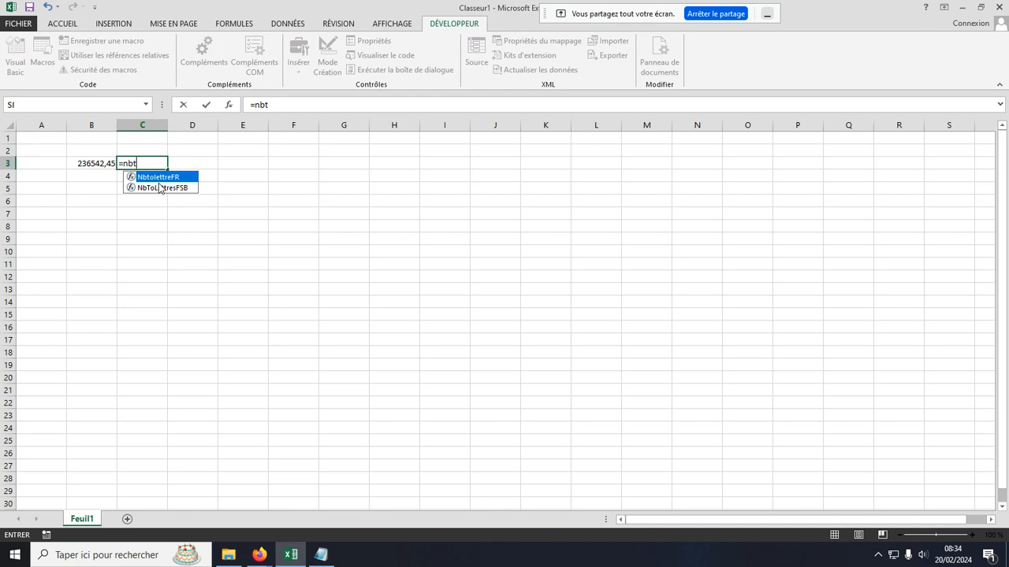
double_click(160, 188)
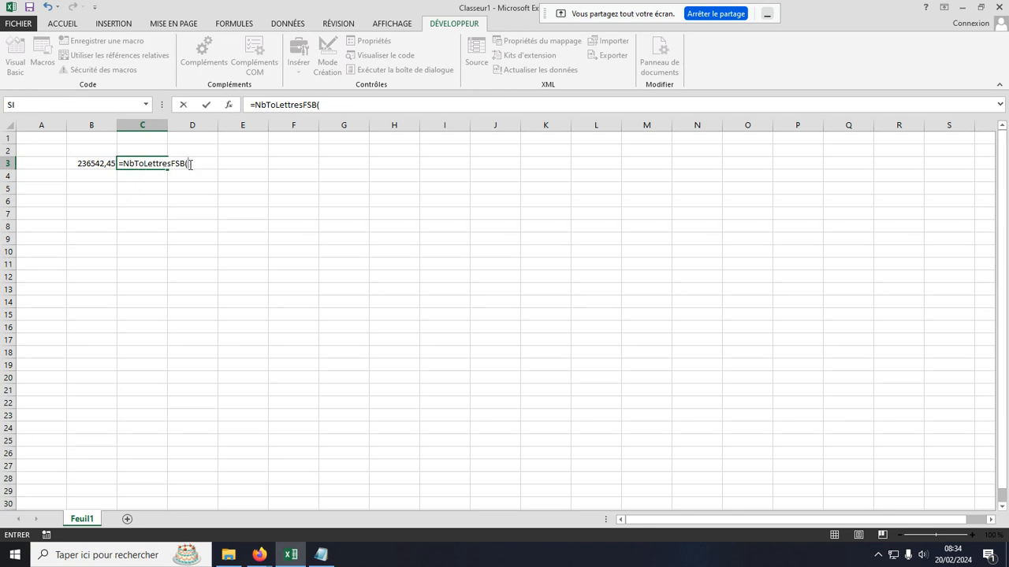
left_click(91, 163)
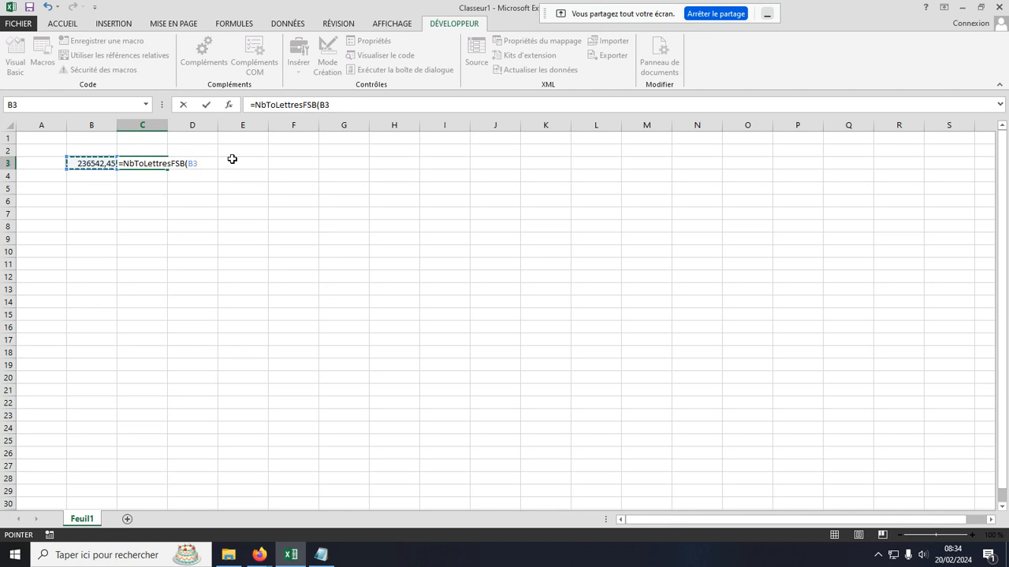
type(";\"euro")
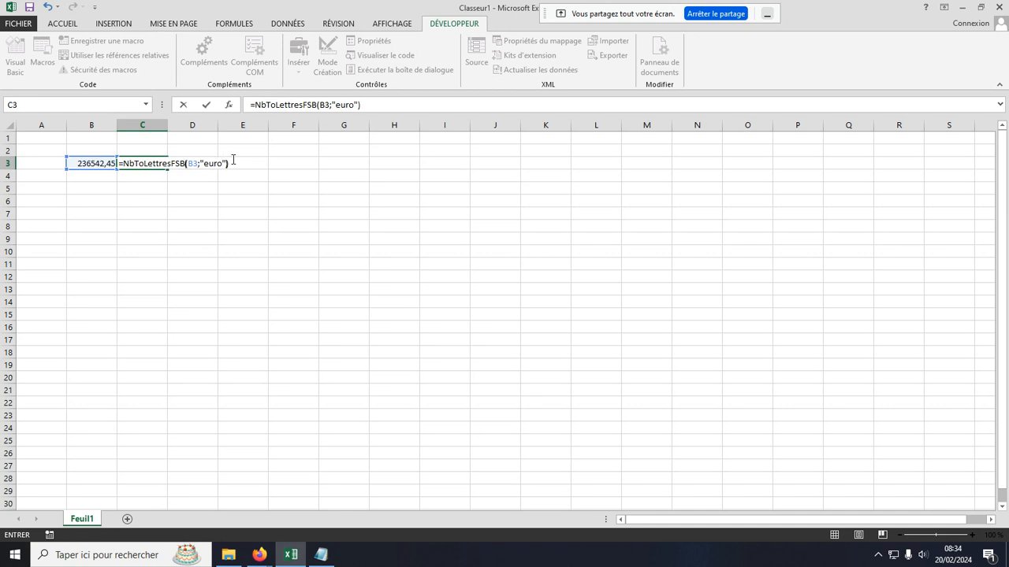
key("Return")
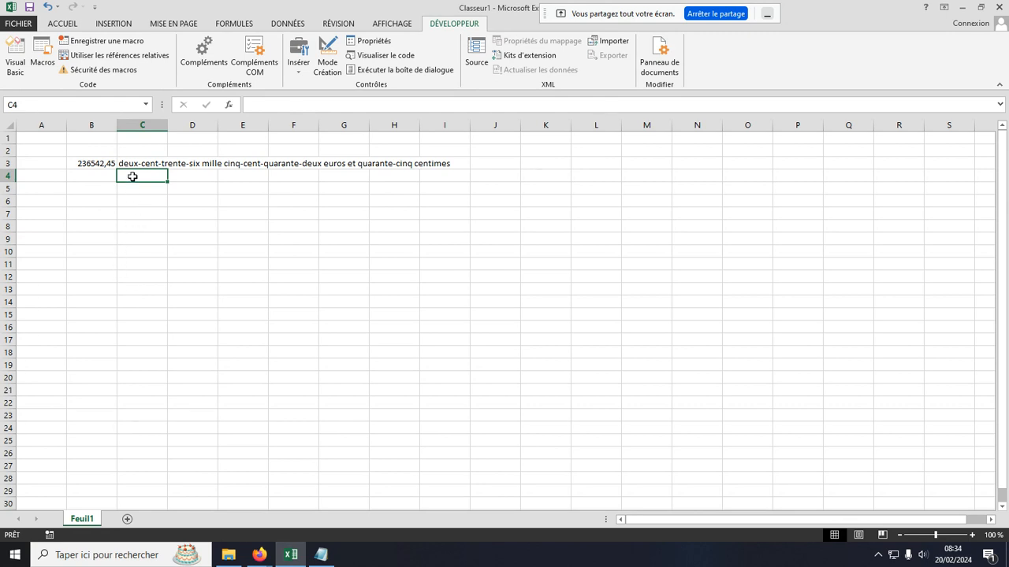
- Enter the Belgian euro variant =NbToLettresFSB(B3;"beuro") in cell C4
type("=")
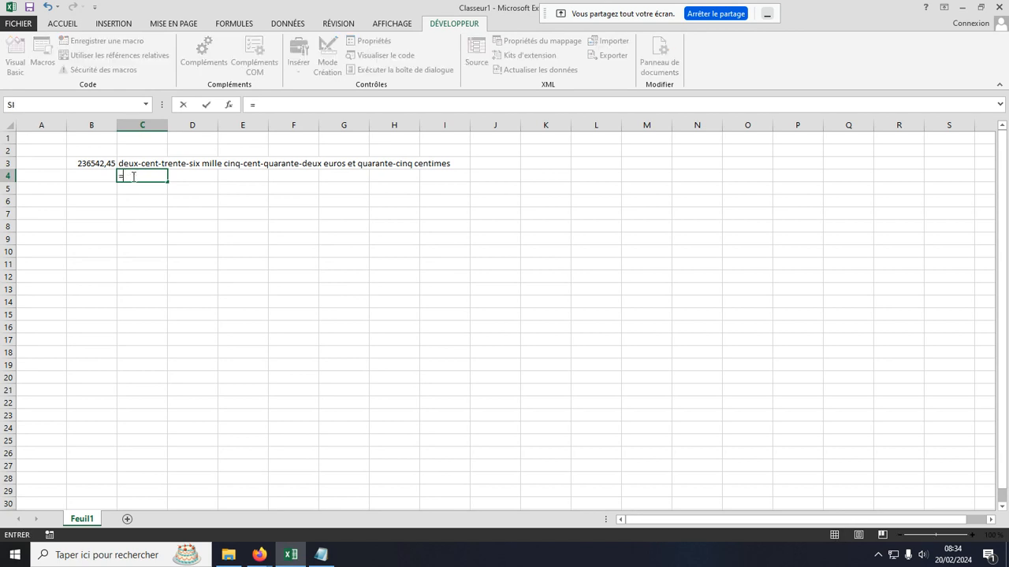
type("nbto")
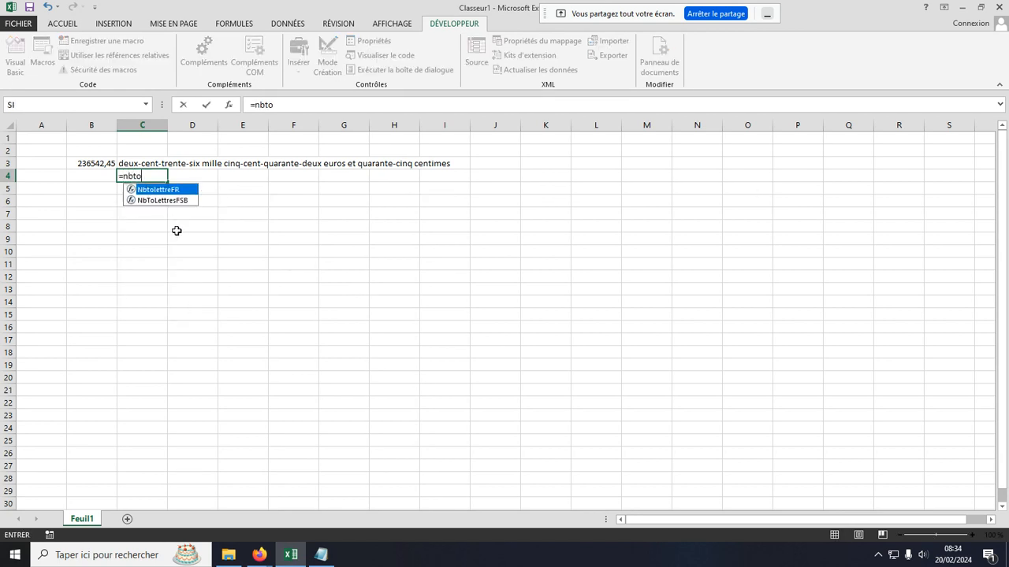
double_click(168, 200)
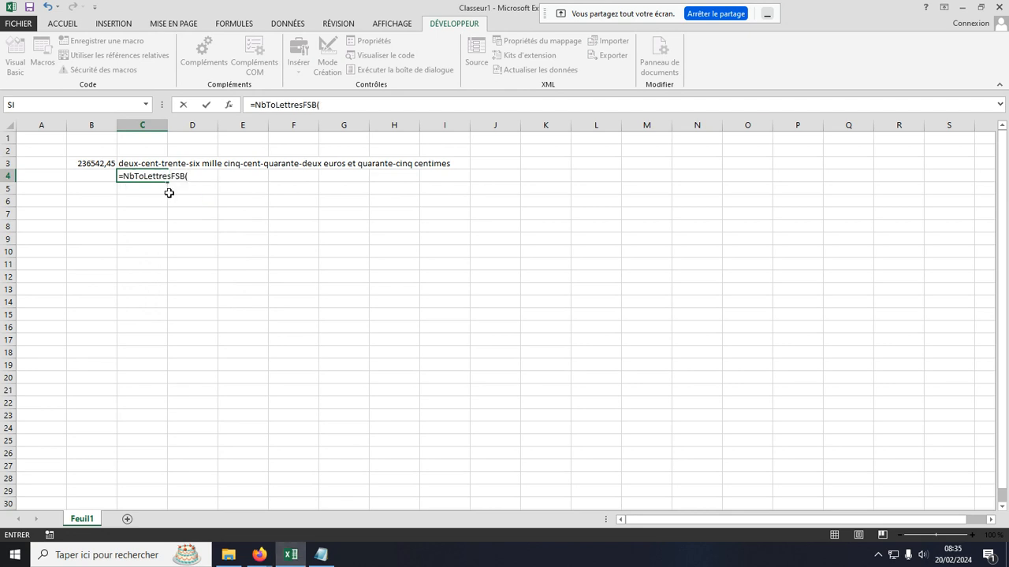
left_click(103, 162)
type(";")
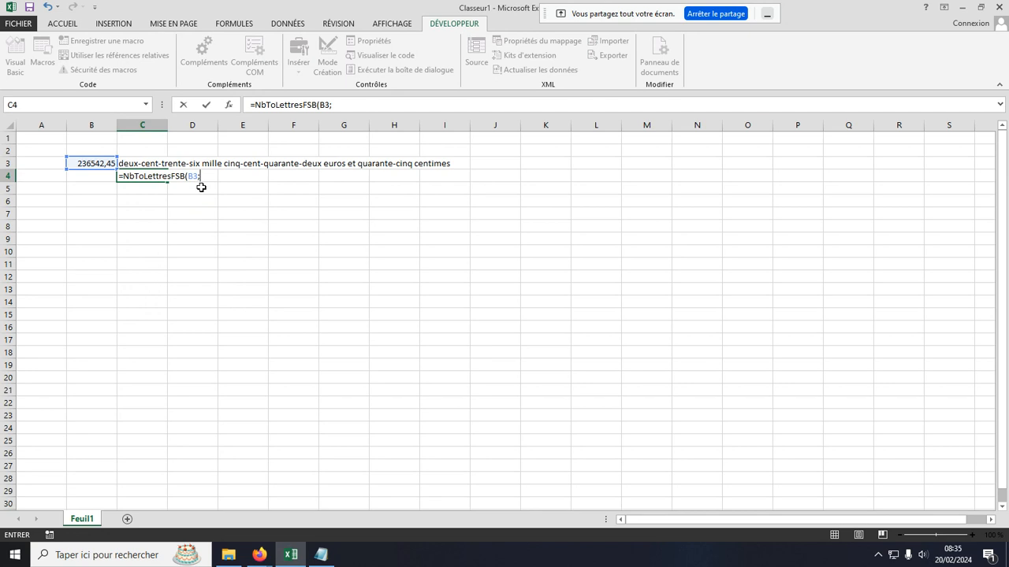
type("b")
key("BackSpace")
type("\"beuro\")")
key("Return")
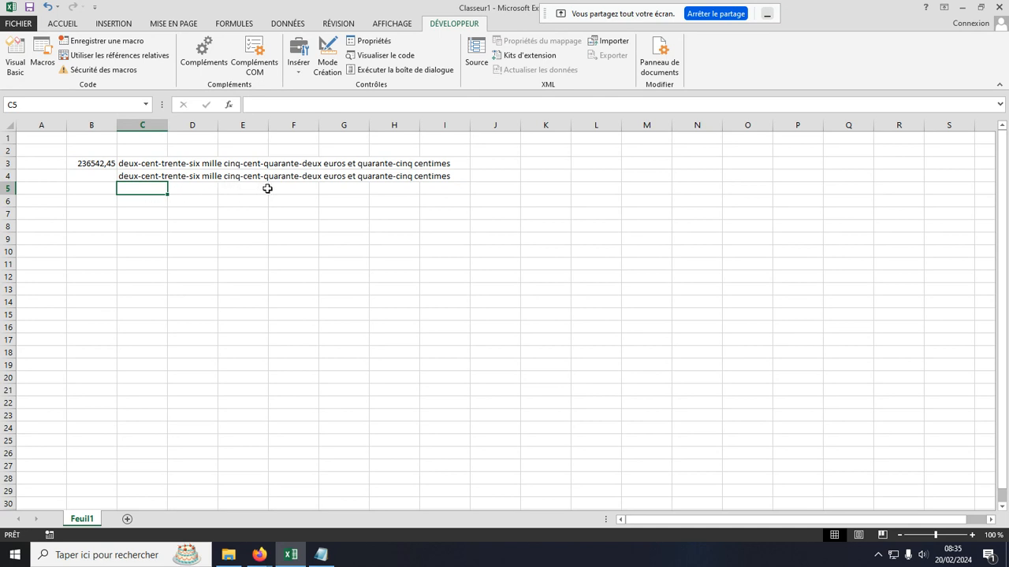
- Enter the second test amount 190,75 in cell B5
left_click(79, 191)
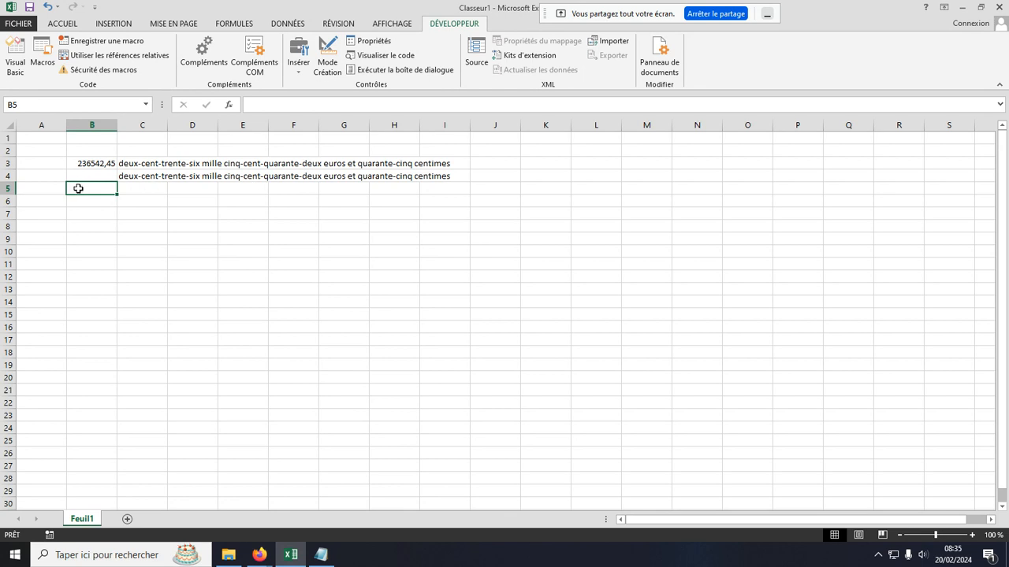
type("190")
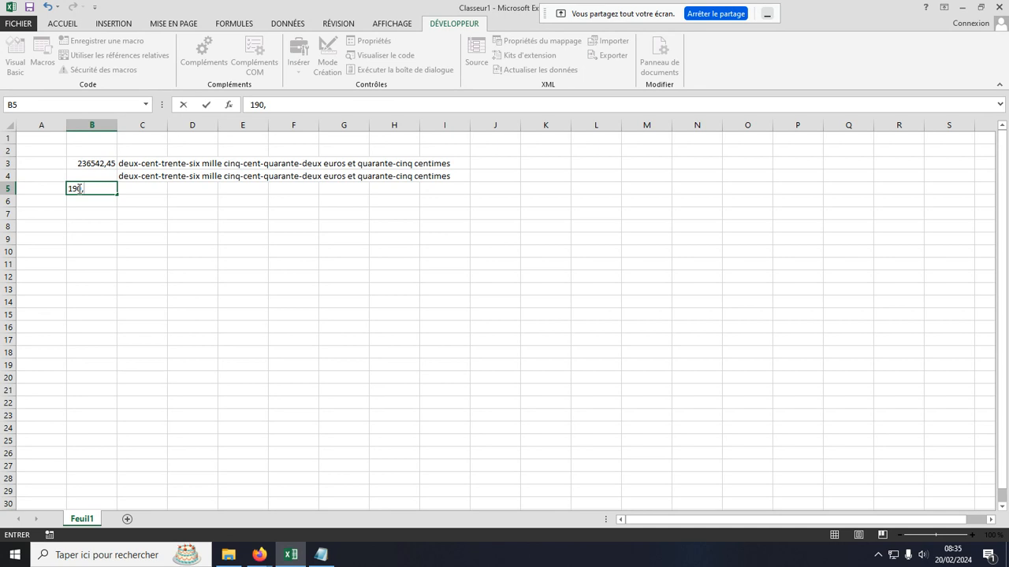
type(",75")
left_click(141, 188)
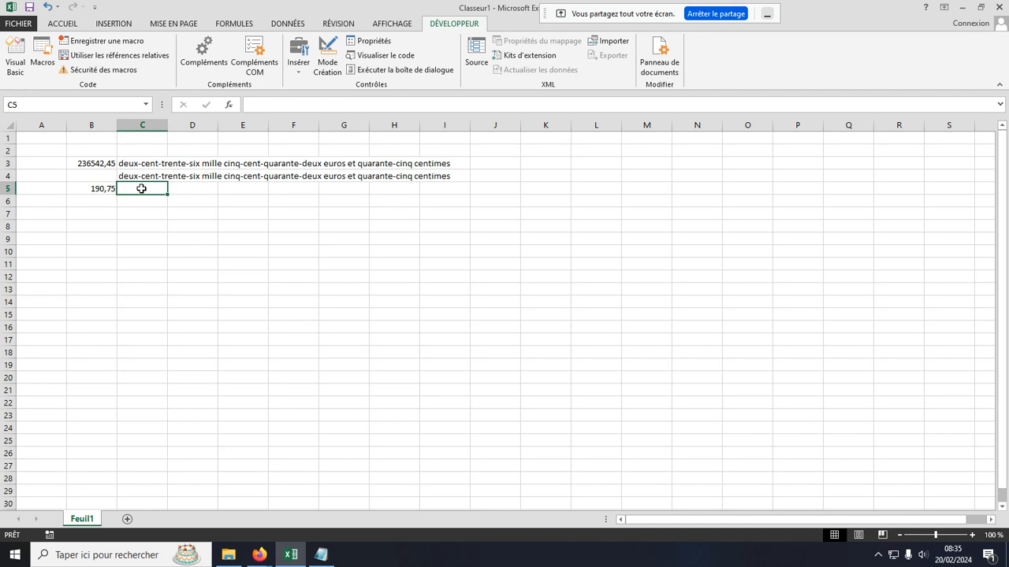
type("=")
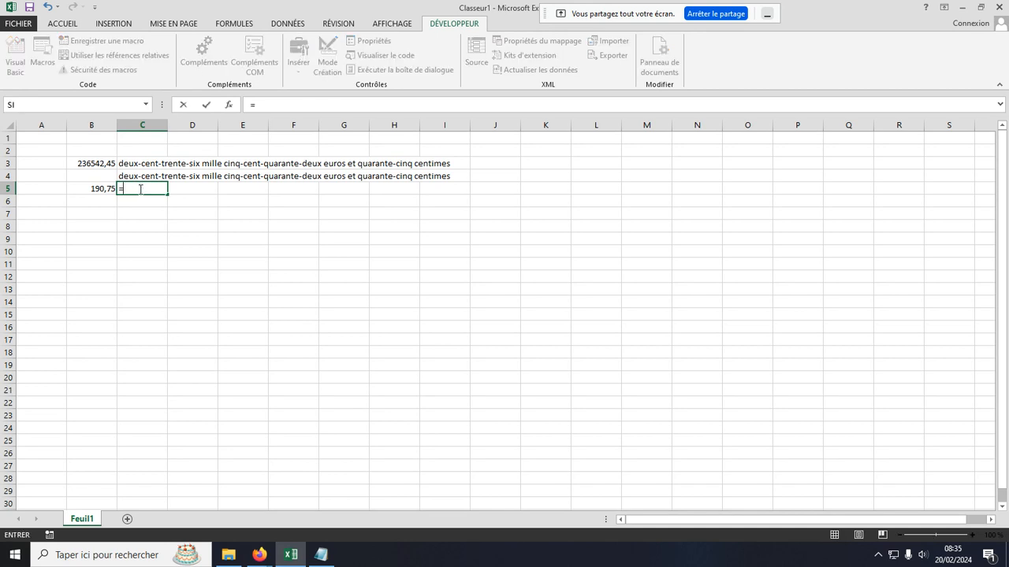
left_click(119, 177)
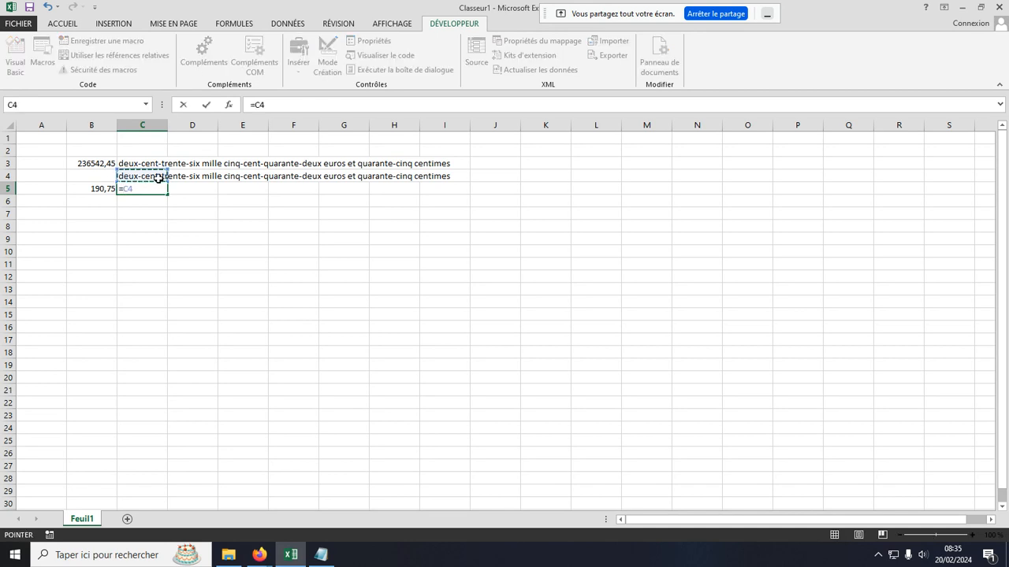
key("Escape")
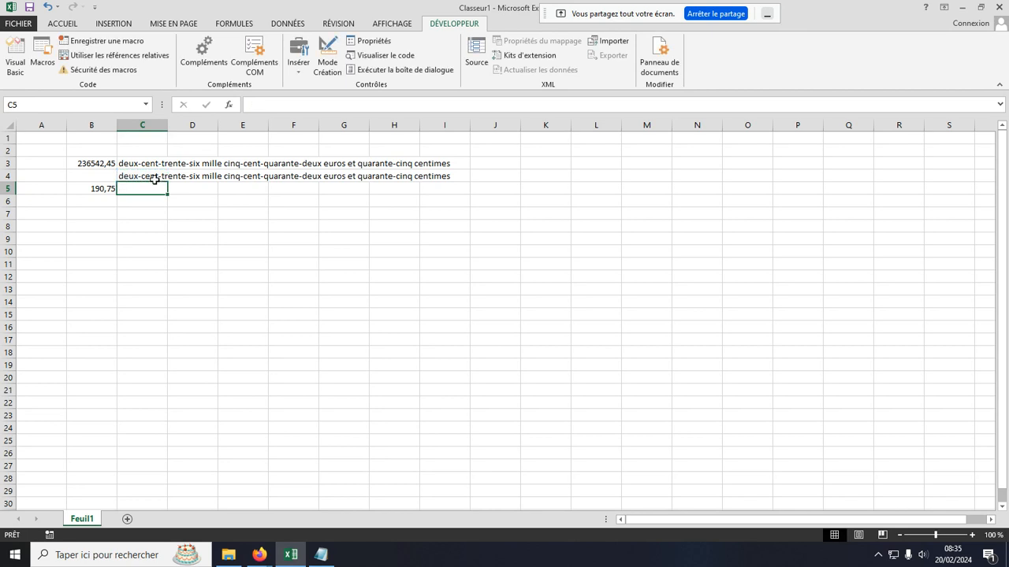
- Copy the formula from C4 down to C5 and change its reference to B5, giving =NbToLettresFSB(B5;"beuro")
left_click(161, 179)
left_click_drag(166, 182, 168, 193)
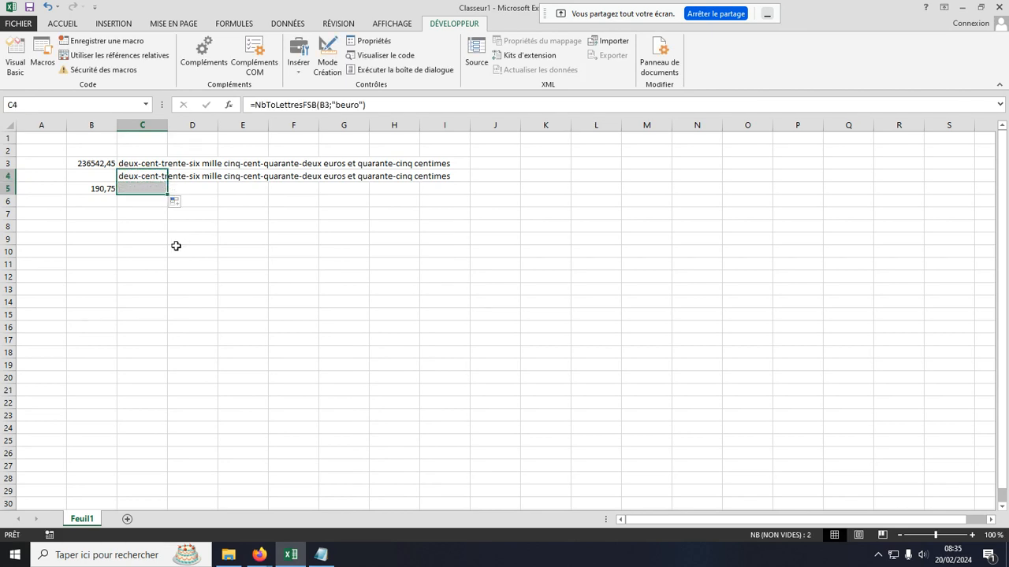
double_click(145, 189)
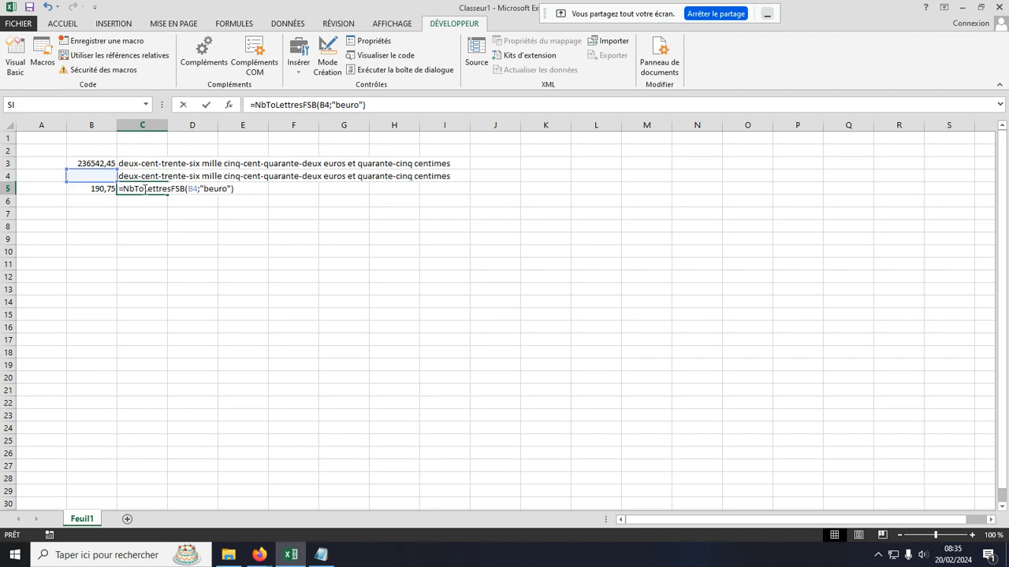
left_click(107, 189)
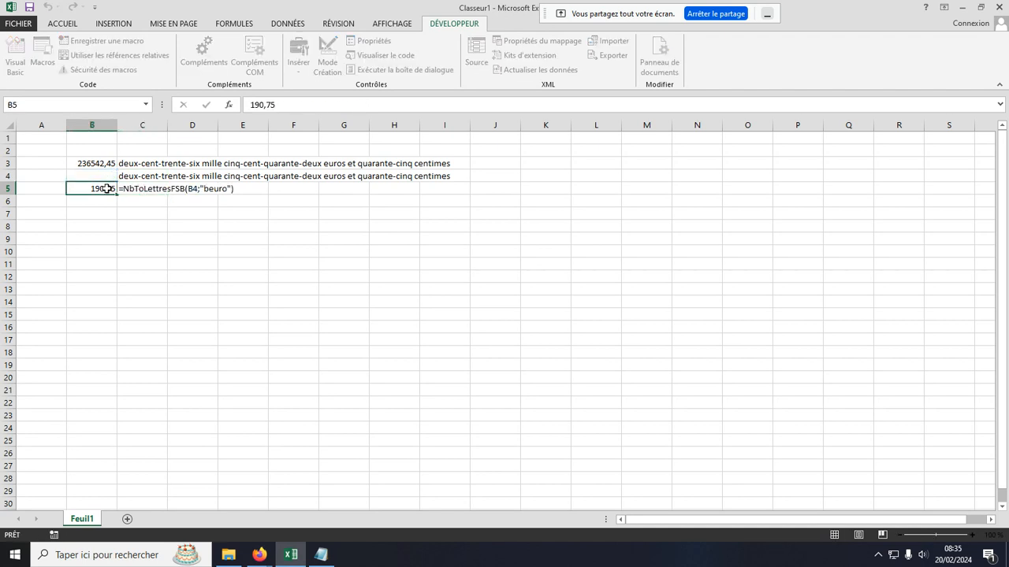
left_click(135, 190)
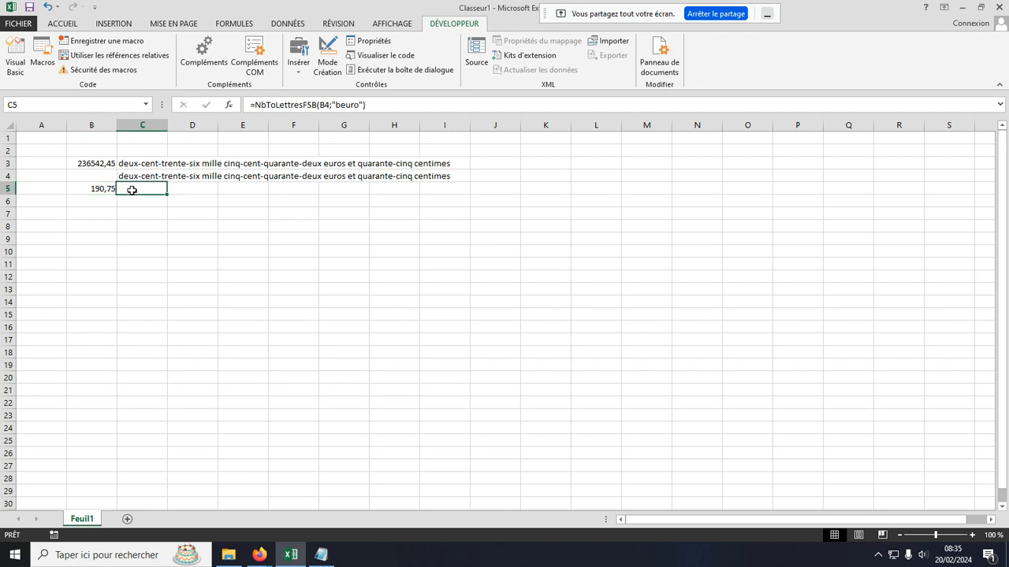
double_click(132, 189)
left_click_drag(117, 183, 108, 192)
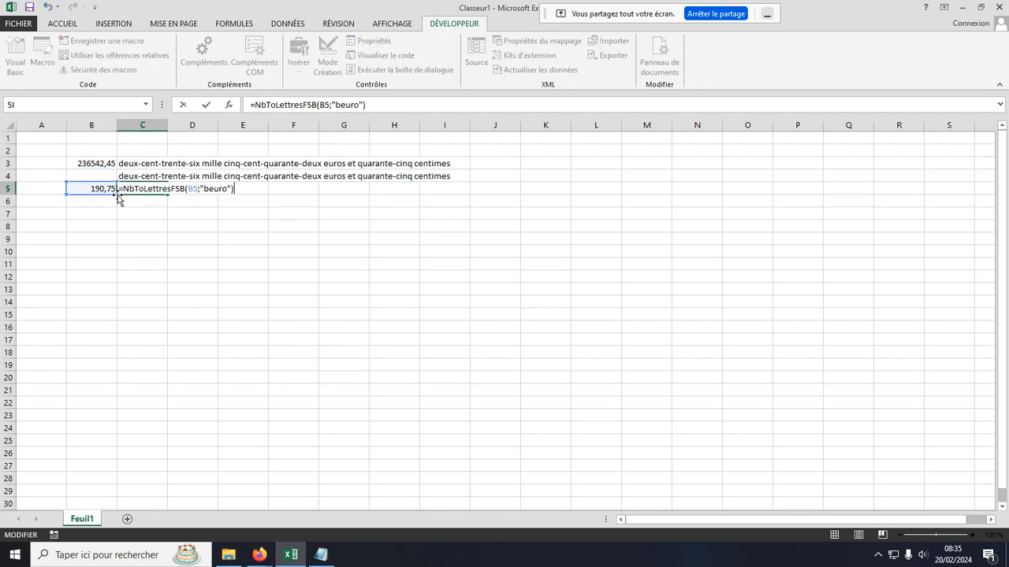
left_click(124, 204)
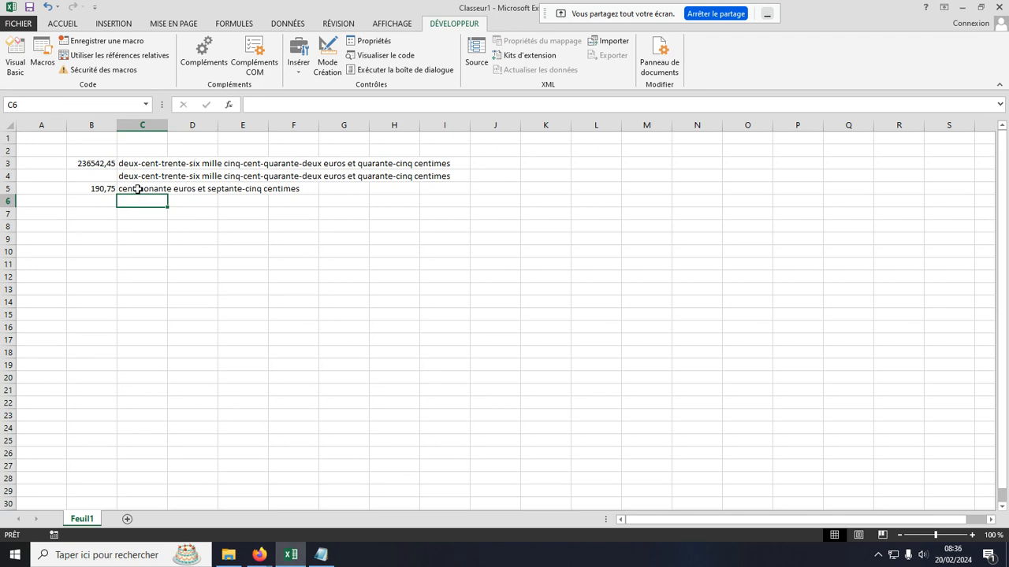
left_click_drag(133, 189, 271, 192)
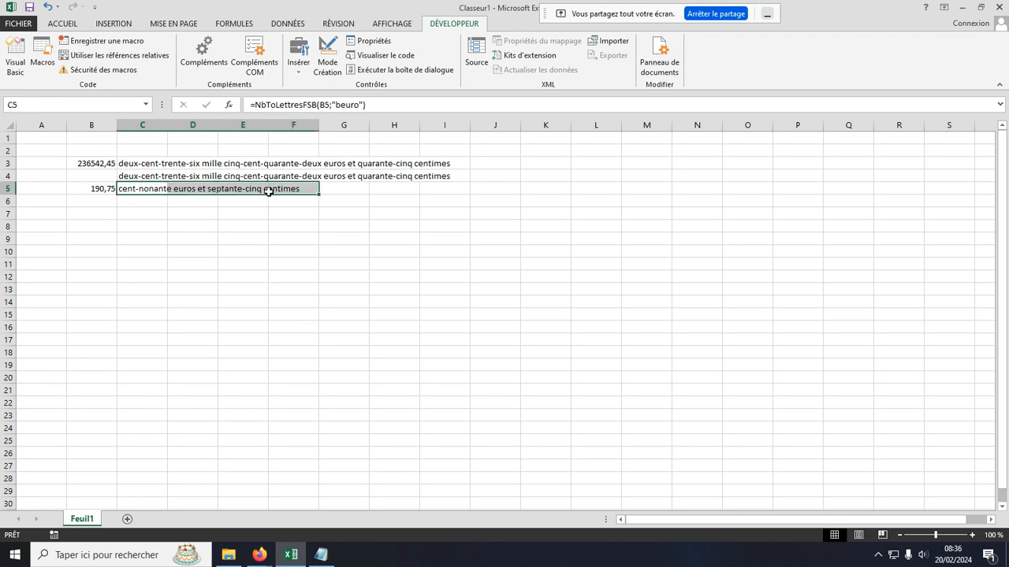
left_click(196, 227)
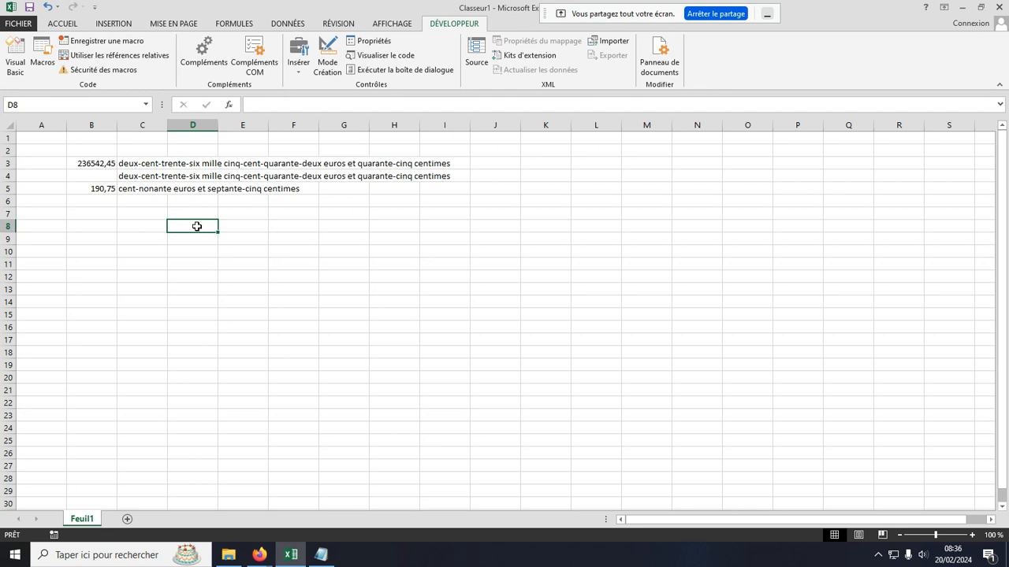
- Check in the Excel options whether the "1 2021 Nblettres France Suisse Belgique Cfa Cfp" add-in is enabled
left_click(19, 24)
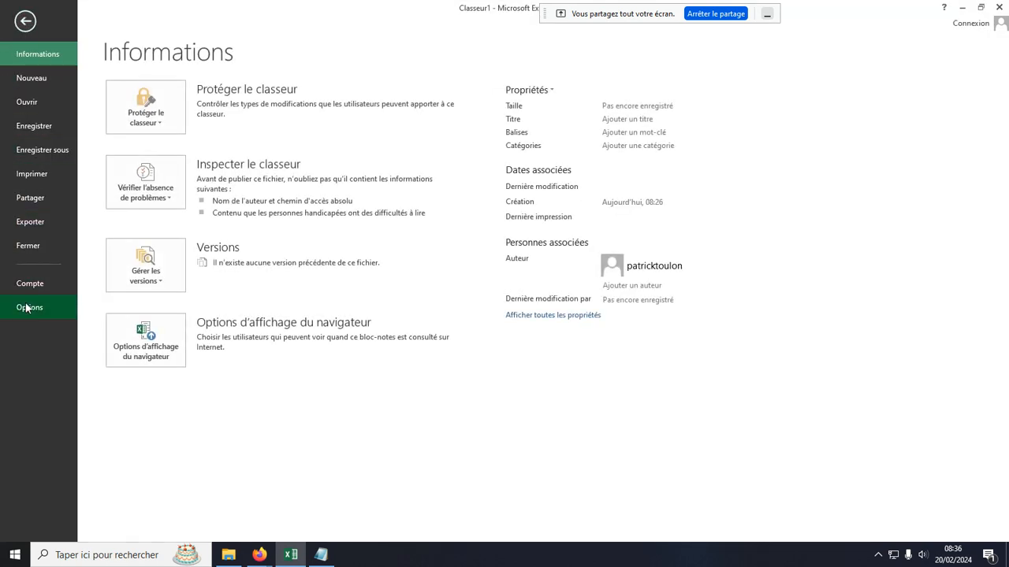
left_click(43, 308)
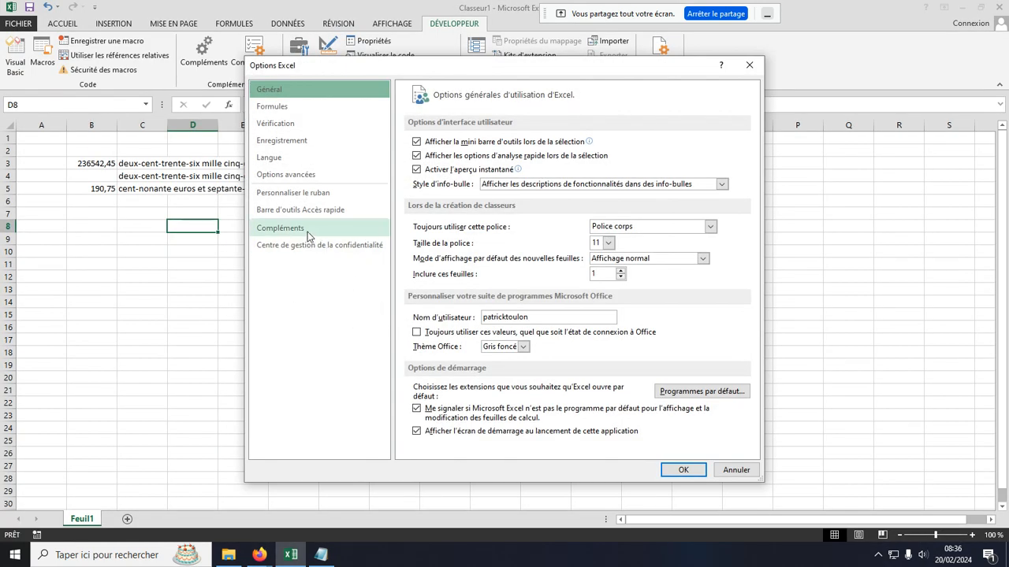
left_click(307, 230)
left_click(552, 442)
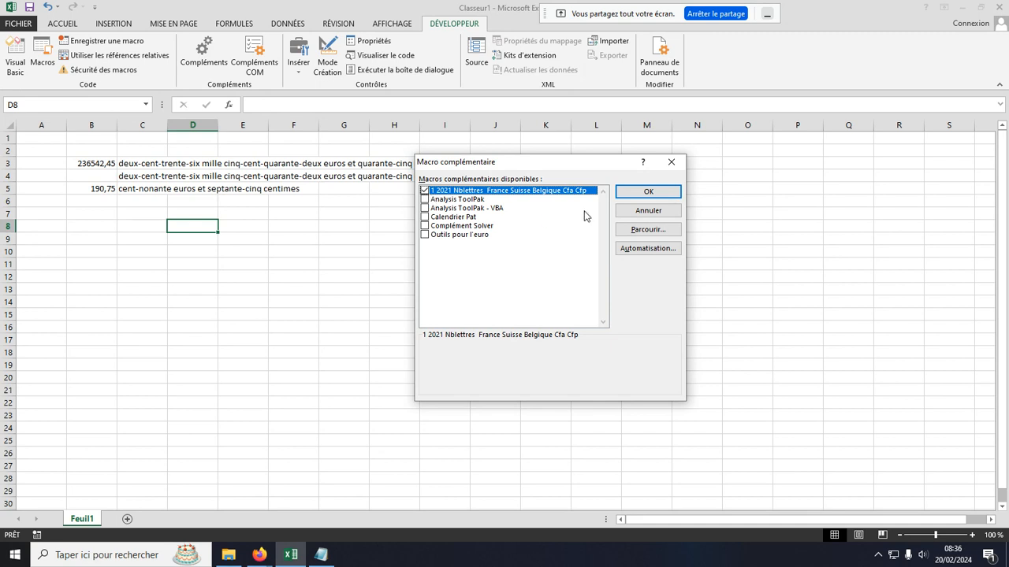
left_click(648, 192)
left_click(369, 279)
left_click_drag(370, 278, 347, 277)
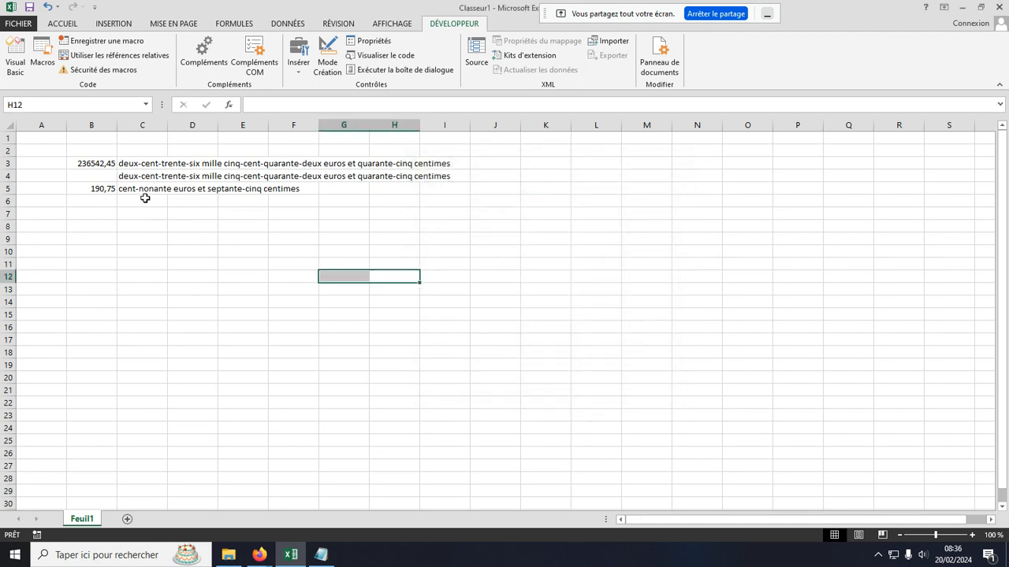
- Review the Nombre_en_Lettre entry in the Classeur1 project's VBA references and close the VBA editor
left_click(14, 63)
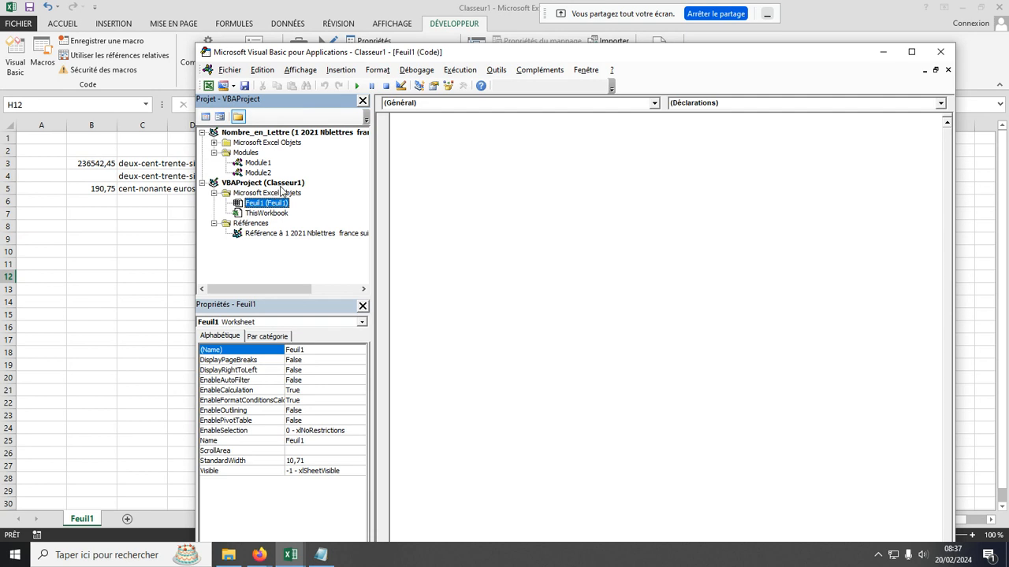
left_click(496, 70)
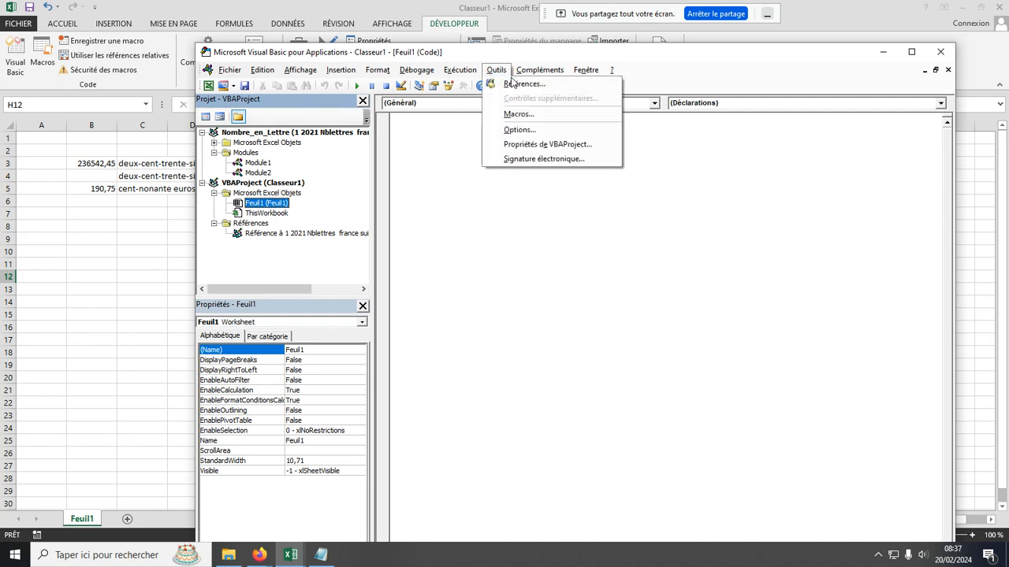
left_click(517, 84)
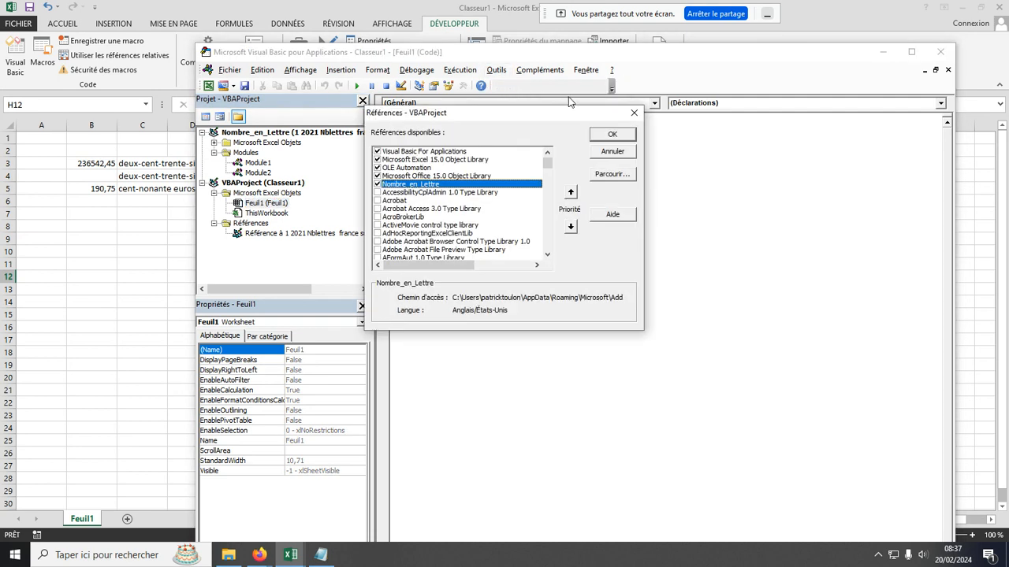
left_click(633, 116)
left_click(496, 69)
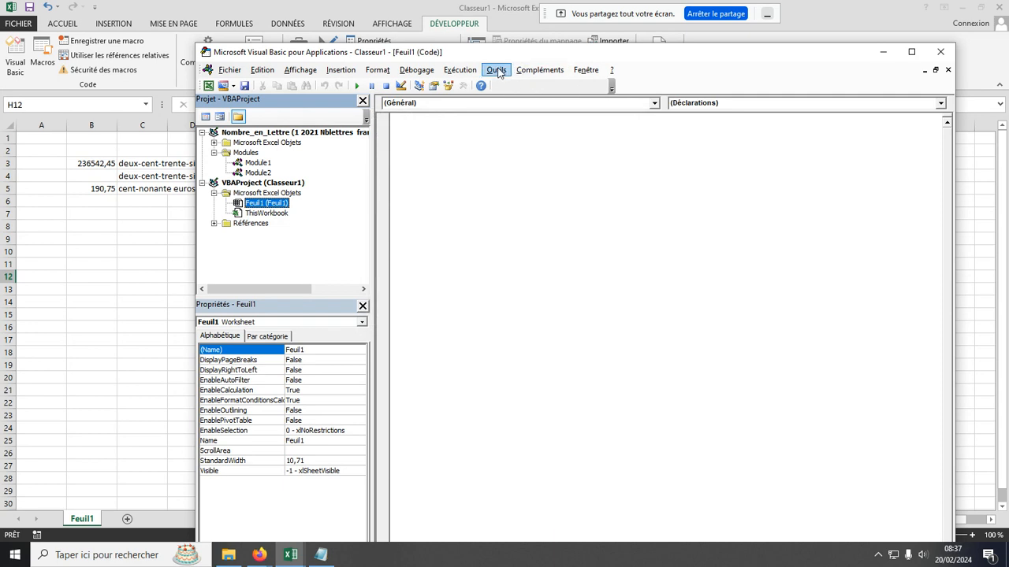
left_click(518, 85)
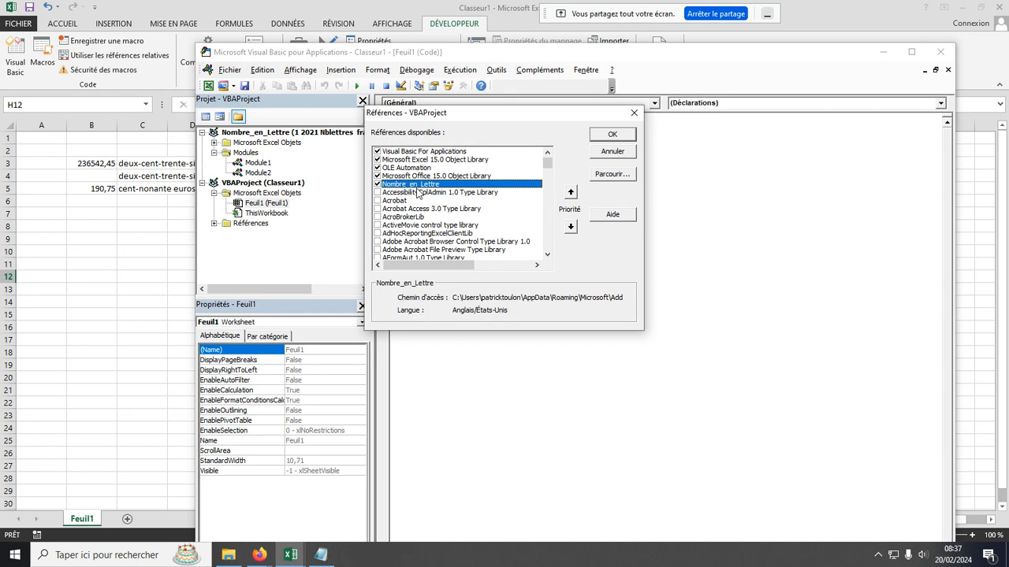
left_click(610, 135)
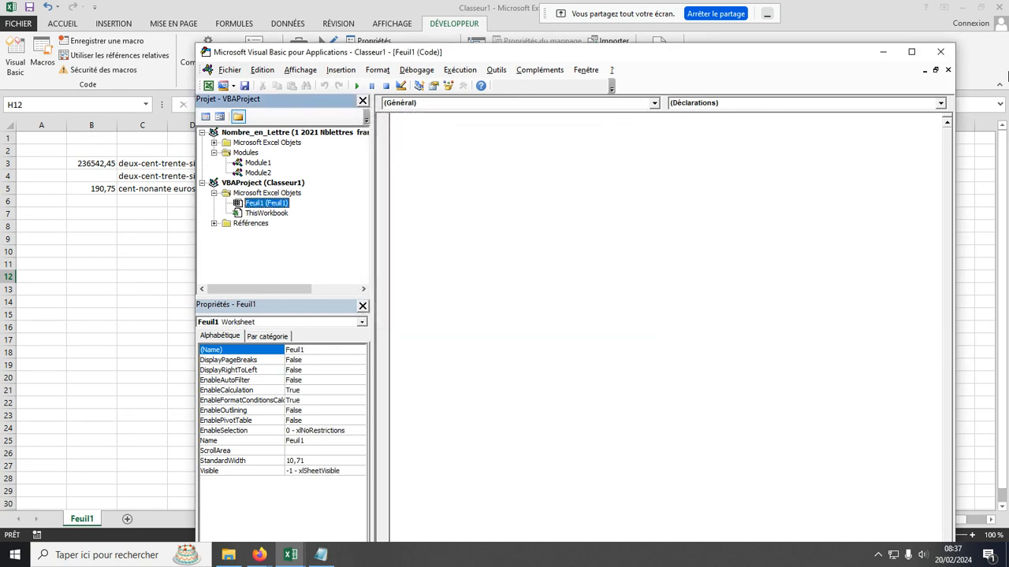
left_click(940, 52)
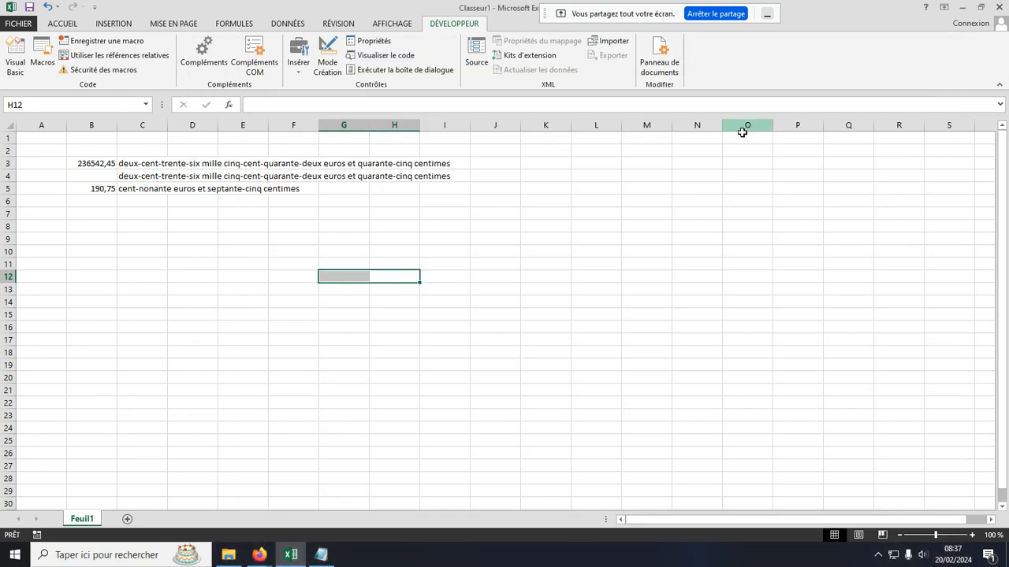